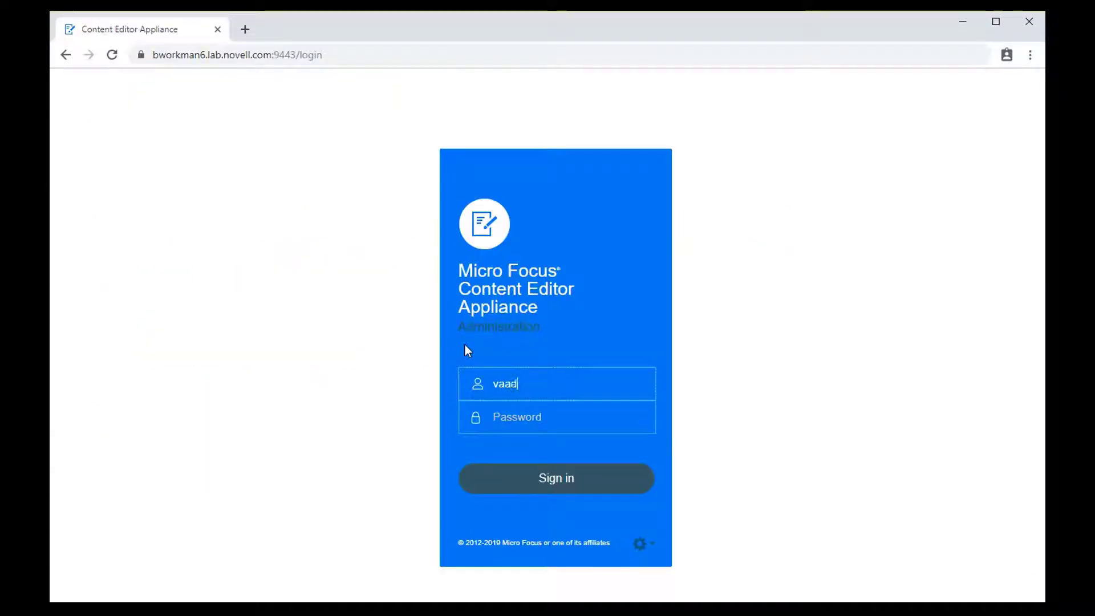
Sign in to the Content Editor Appliance administration with the admin account and password.
text(min)
key(Tab)
text(novell)
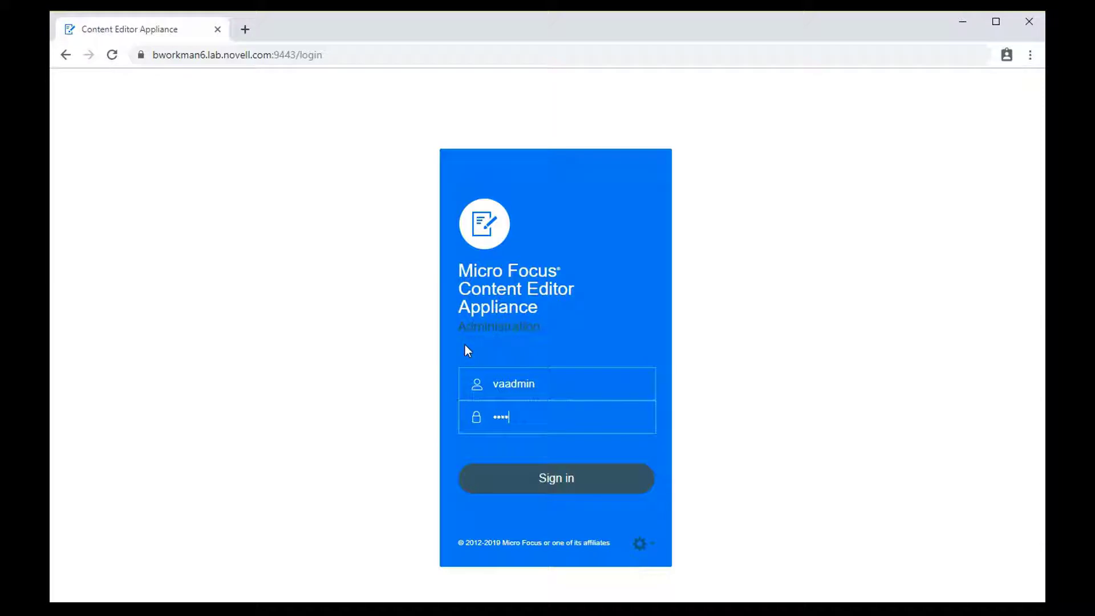
key(Return)
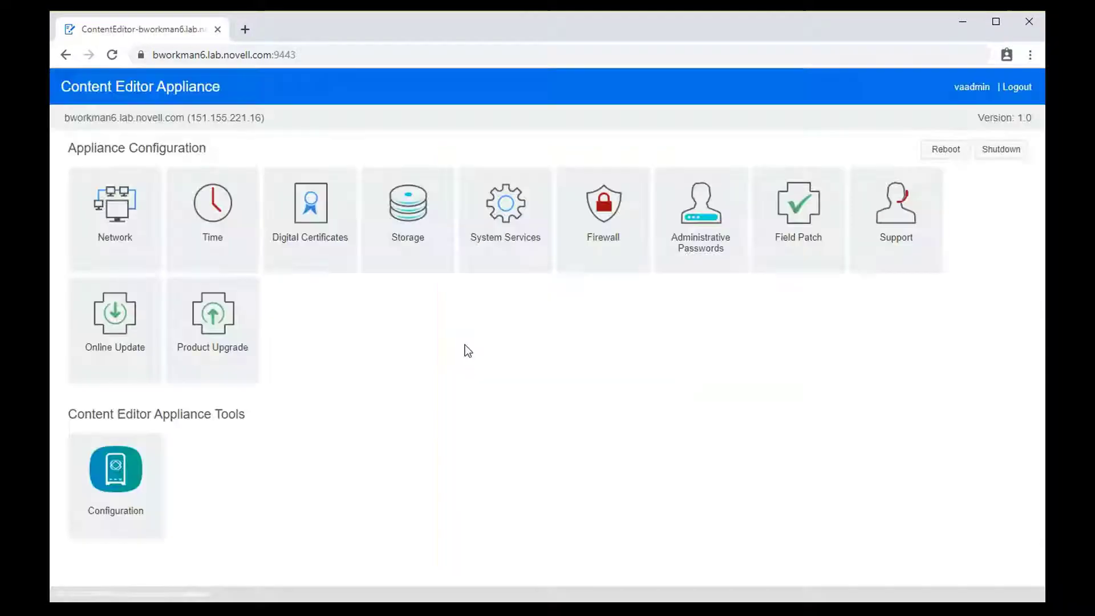
Confirm bworkman11.lab.novell.com in Configuration's Allowed Hosts and submit the list.
click(120, 468)
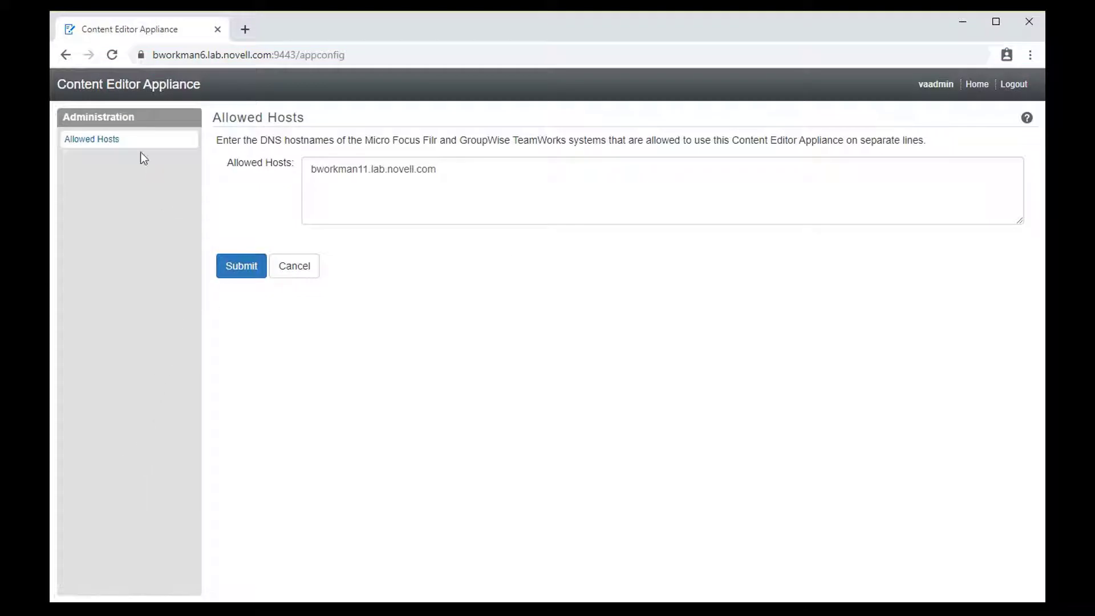
drag(457, 176, 303, 173)
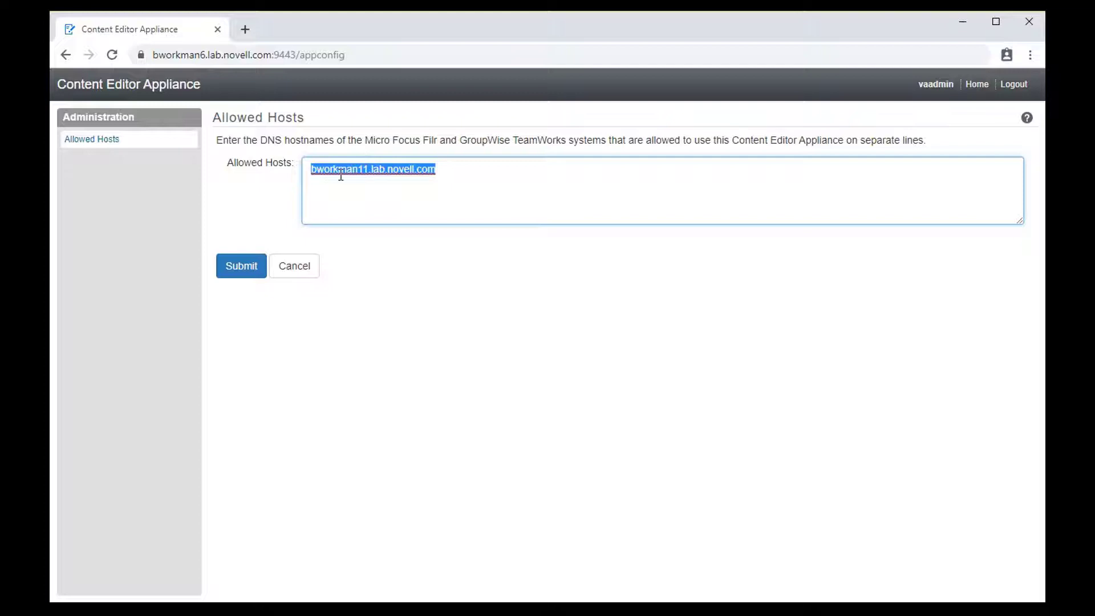
click(369, 206)
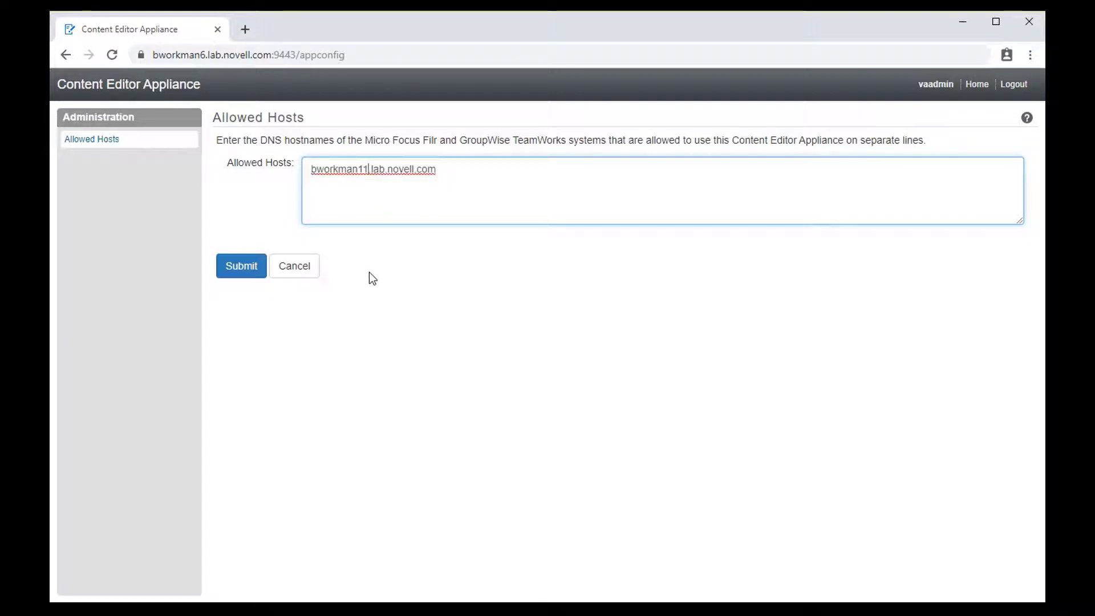
click(249, 270)
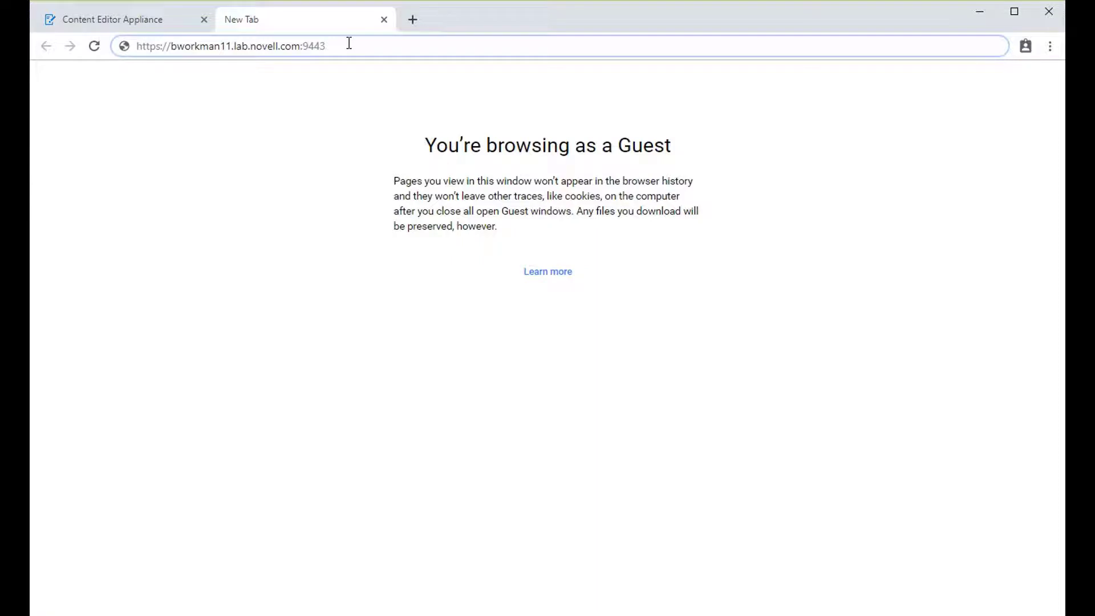
Load the TeamWorks appliance administration page and sign in as the administrator.
key(Return)
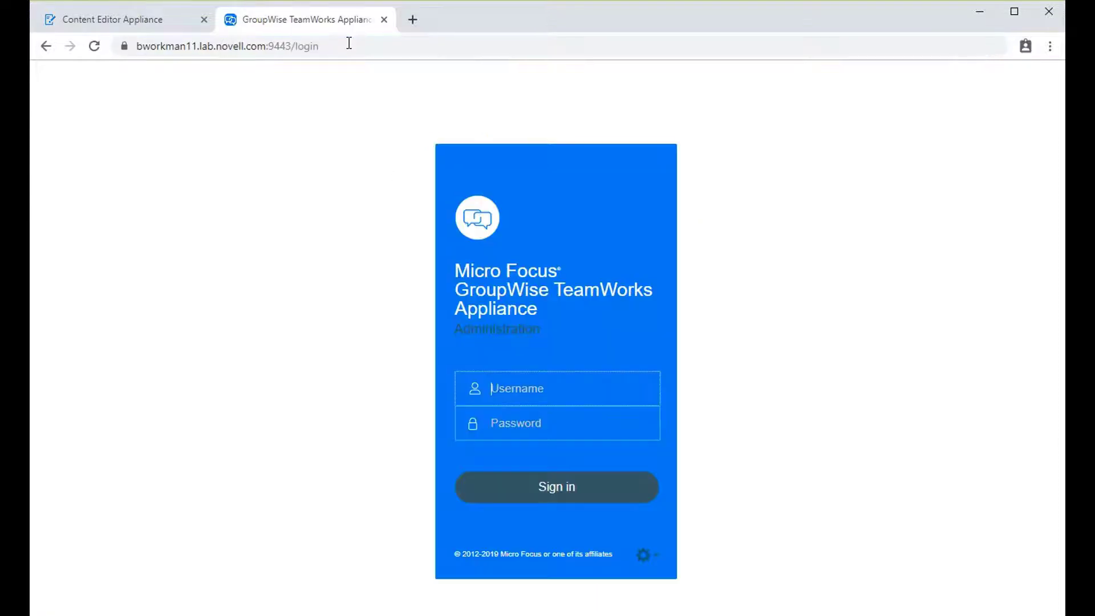
text(vaadmin)
key(Tab)
text(novell)
key(Return)
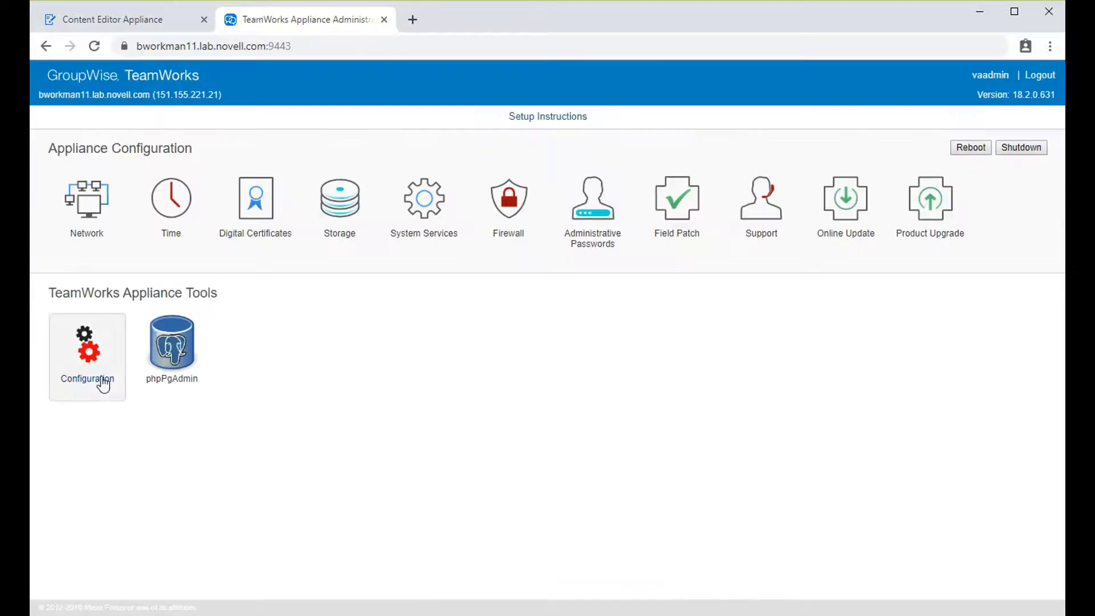
Enable Web-based Document Editing for bworkman6.lab.novell.com, test the connection, and accept.
click(91, 374)
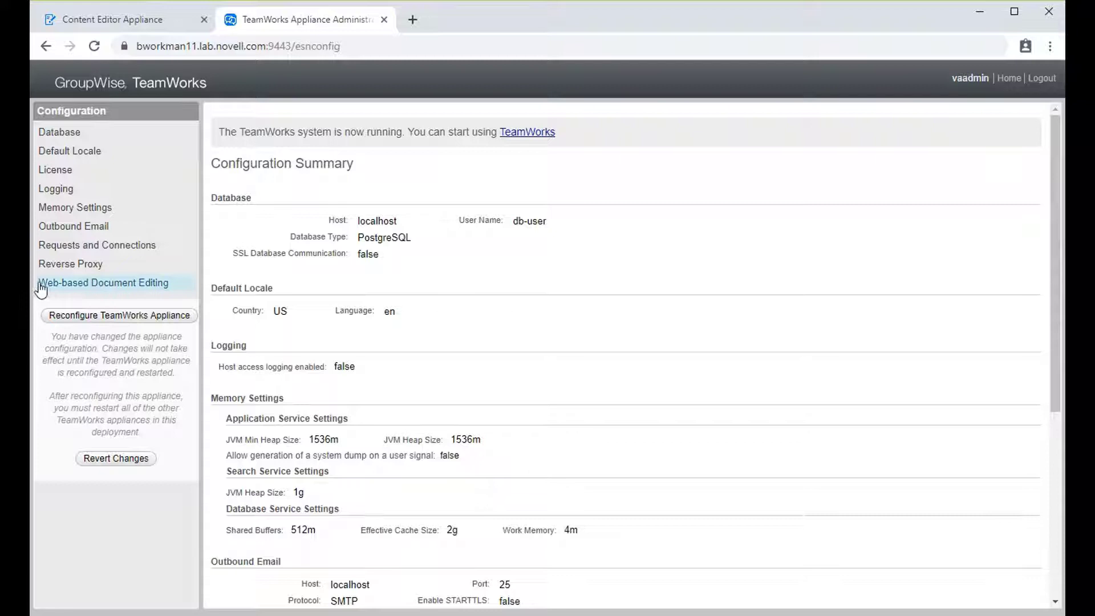
click(88, 282)
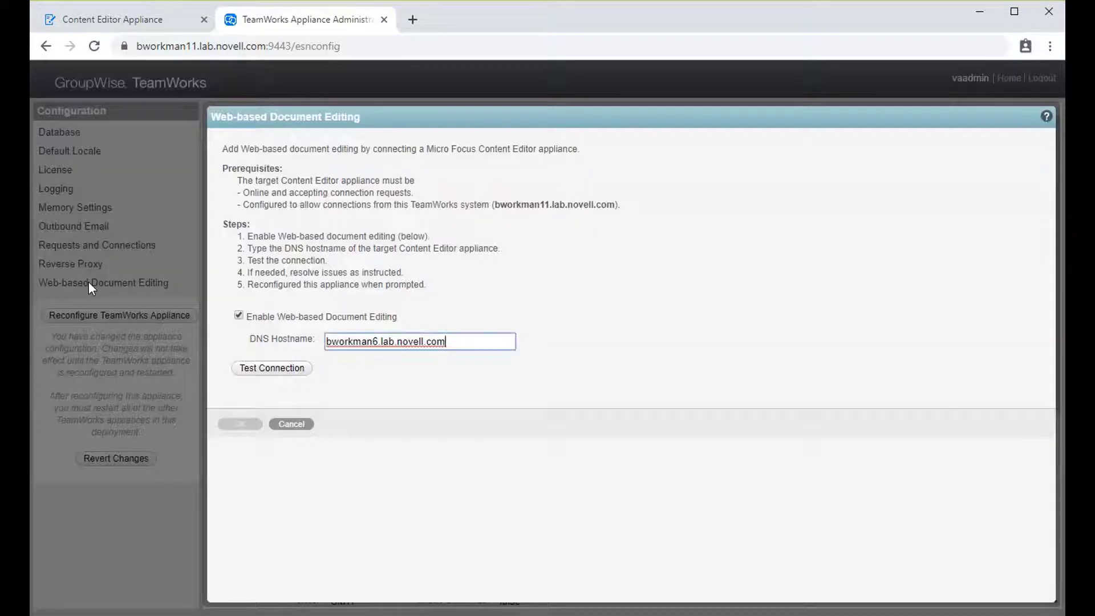
click(238, 317)
click(238, 317)
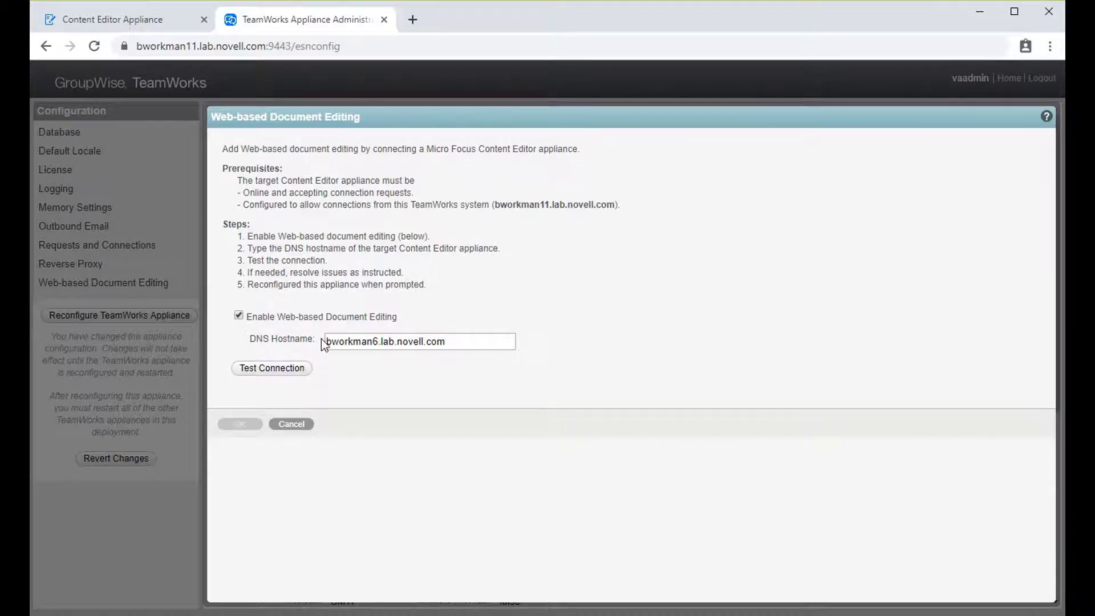
drag(455, 342, 322, 342)
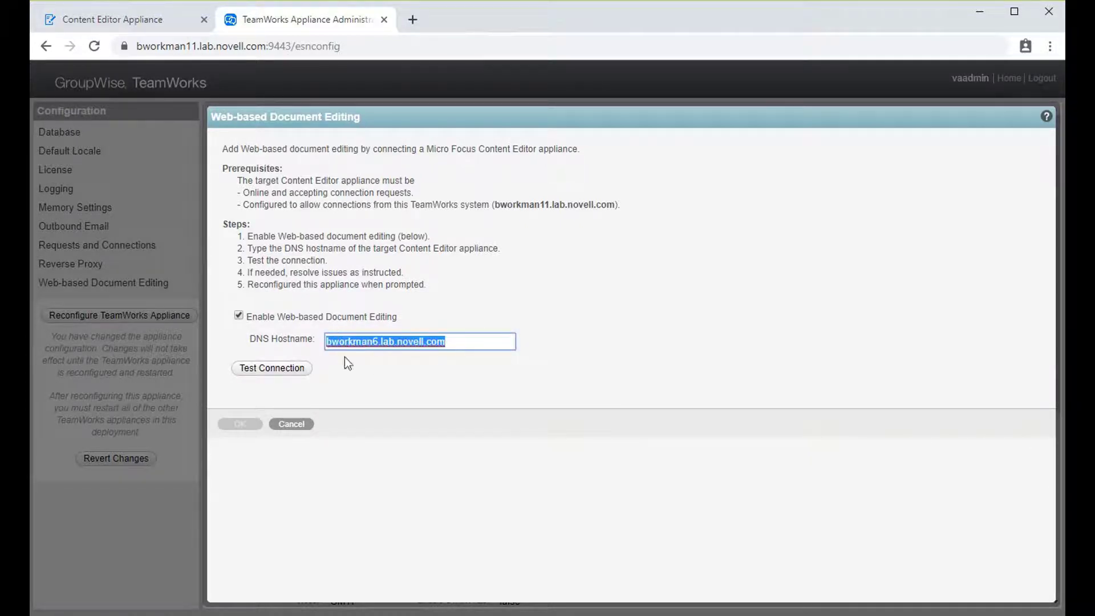
click(382, 379)
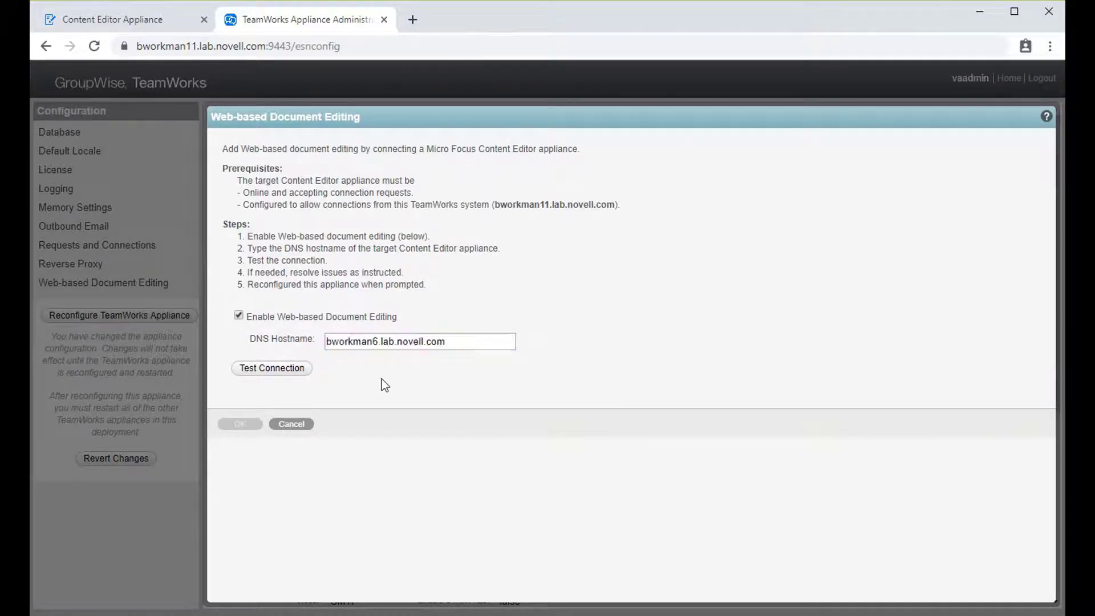
click(270, 374)
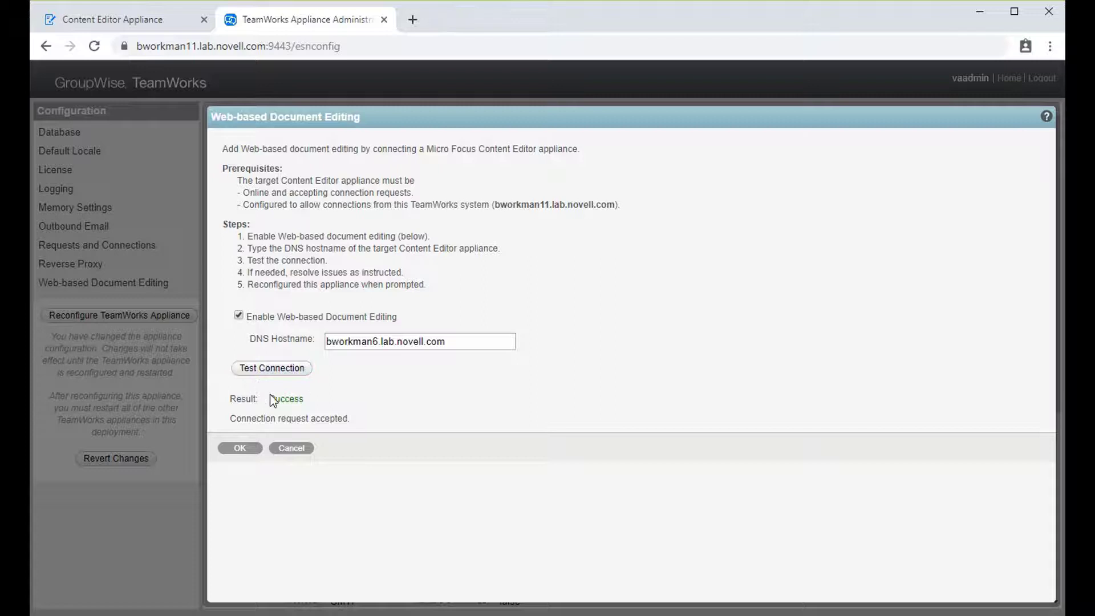
click(240, 449)
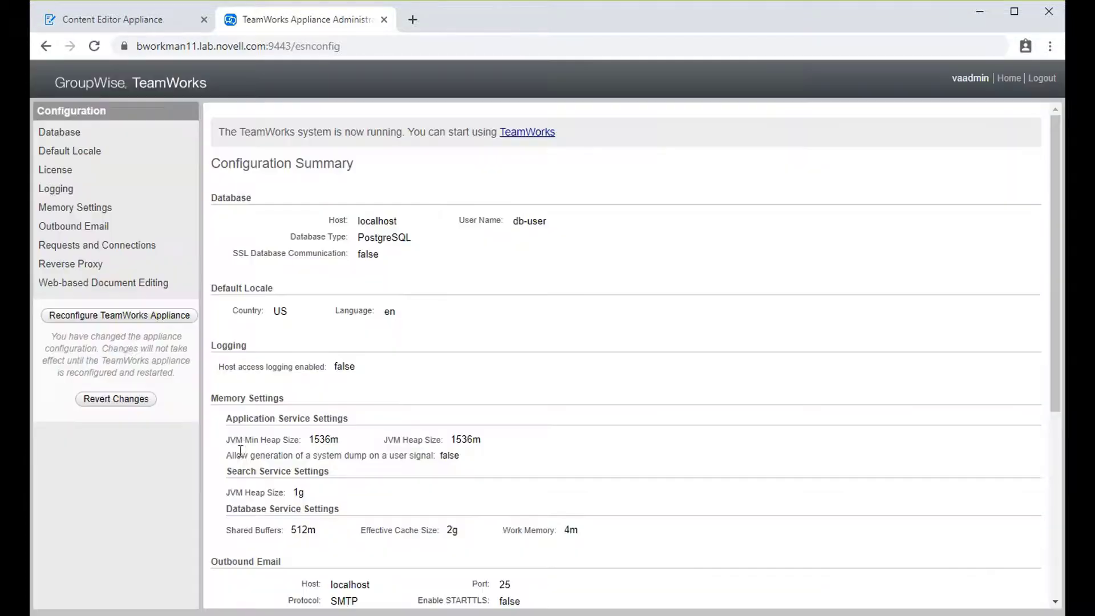
Reconfigure the appliance, then review the Web Application Certificates key pairs in Digital Certificates.
click(108, 321)
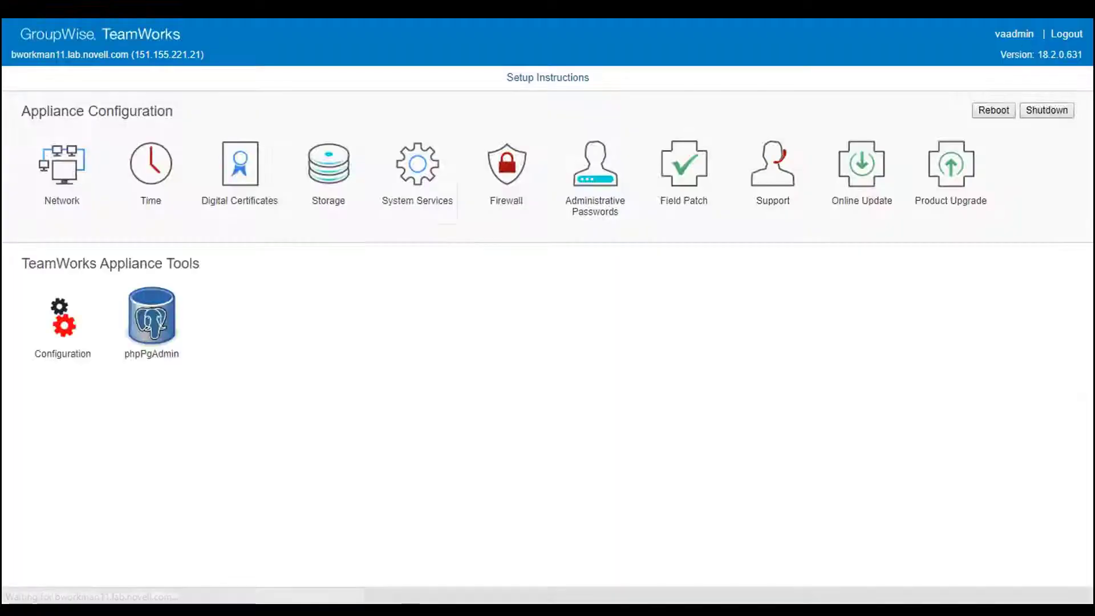
click(249, 177)
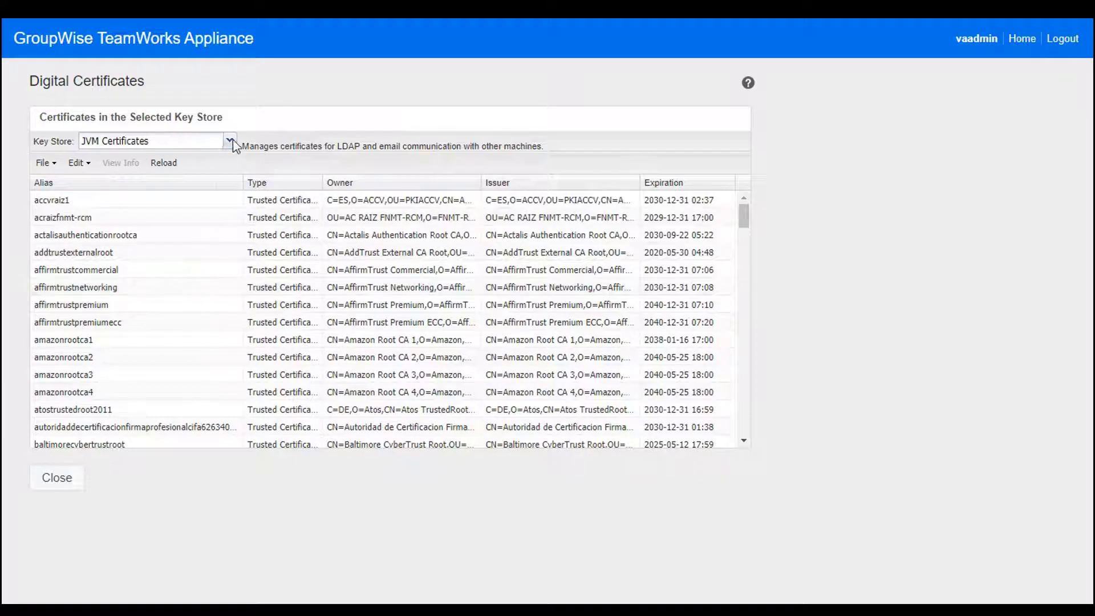
click(231, 140)
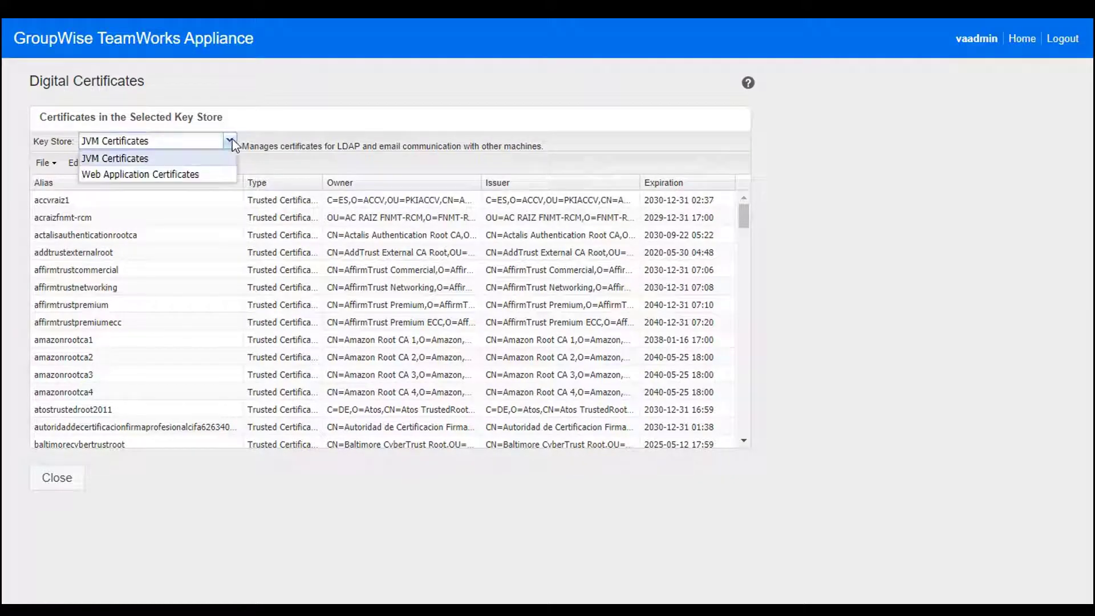
click(135, 174)
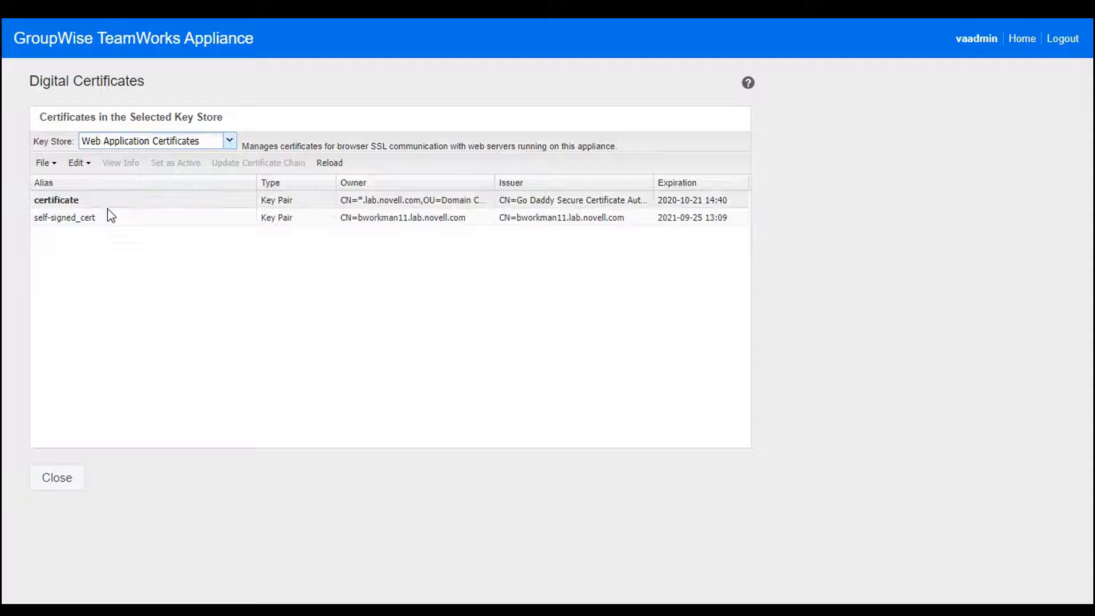
click(68, 222)
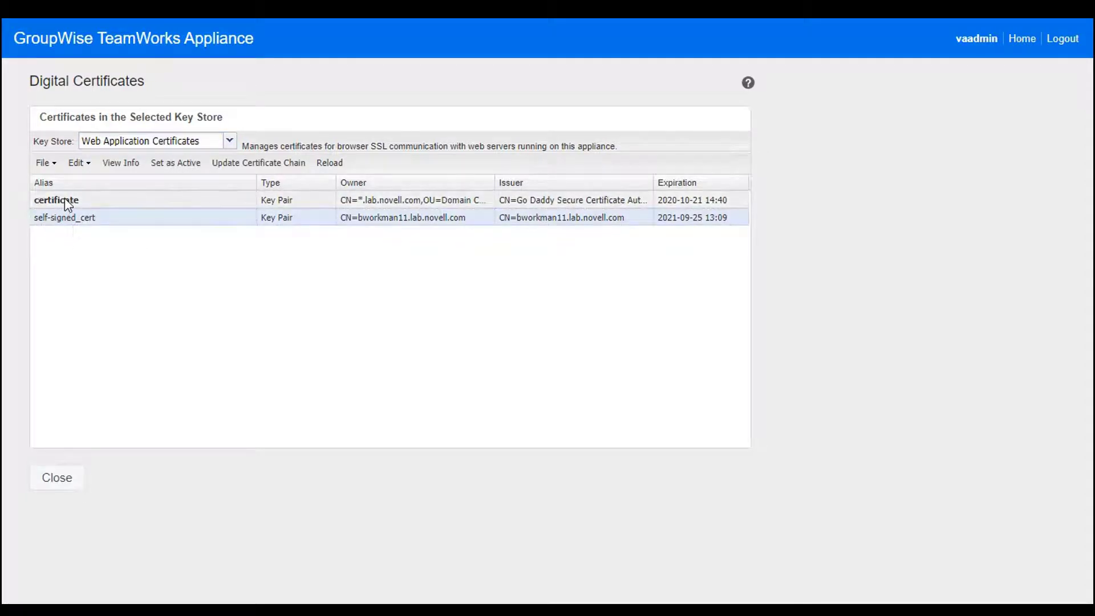
click(66, 200)
click(68, 218)
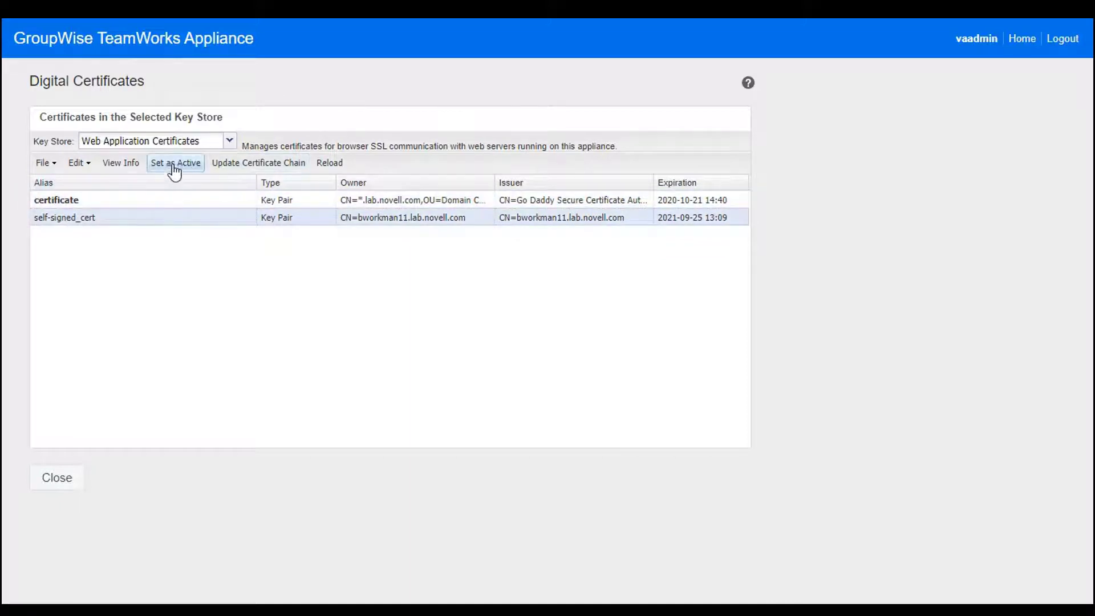
click(70, 198)
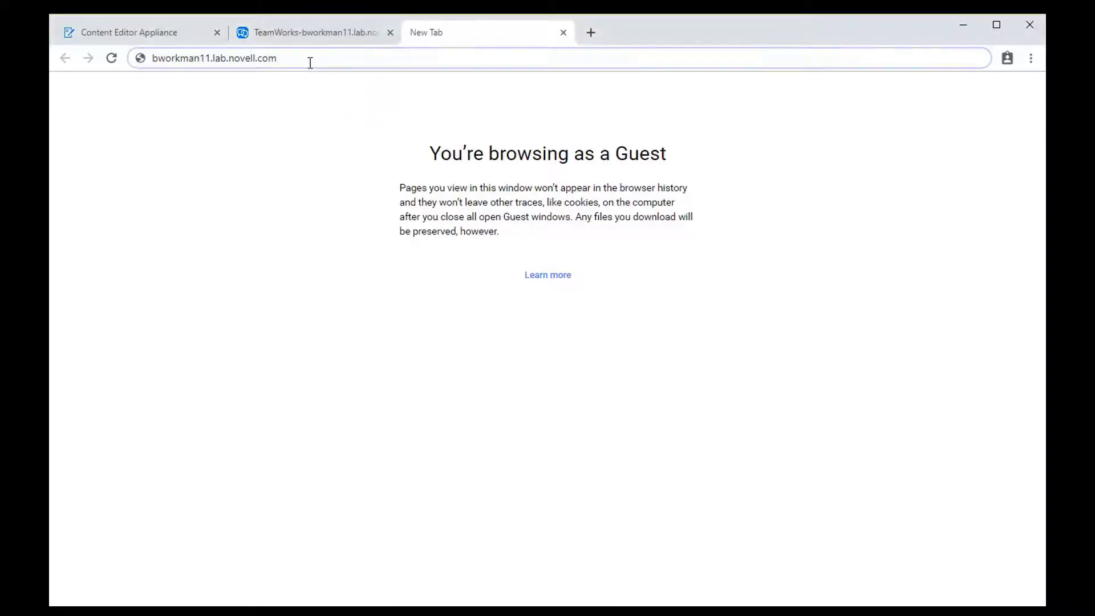
Sign in to TeamWorks with the user's name and password.
key(Return)
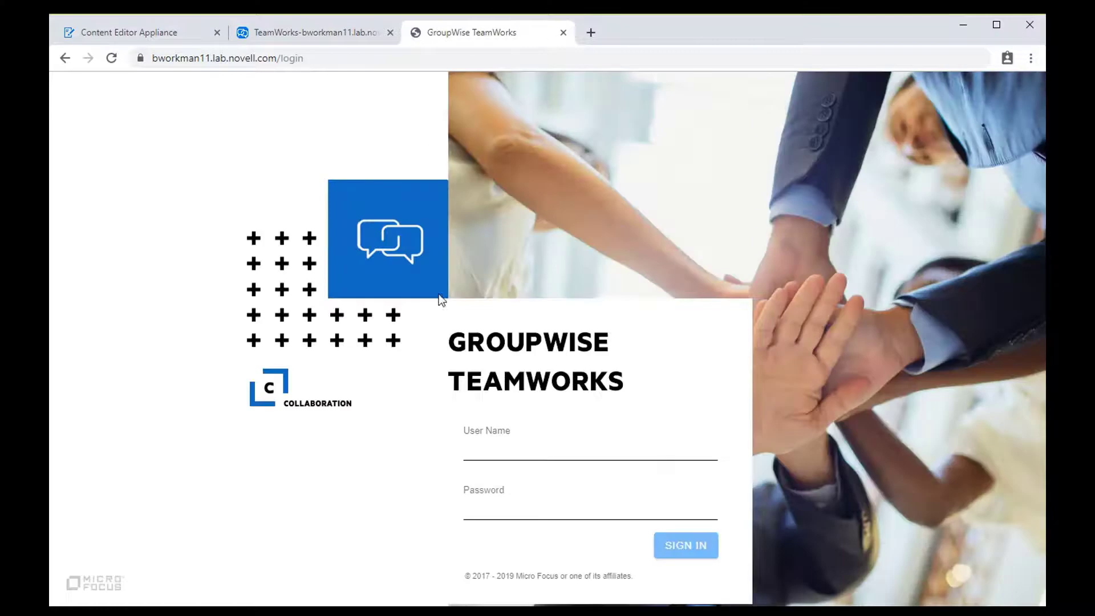
click(478, 448)
text(anita)
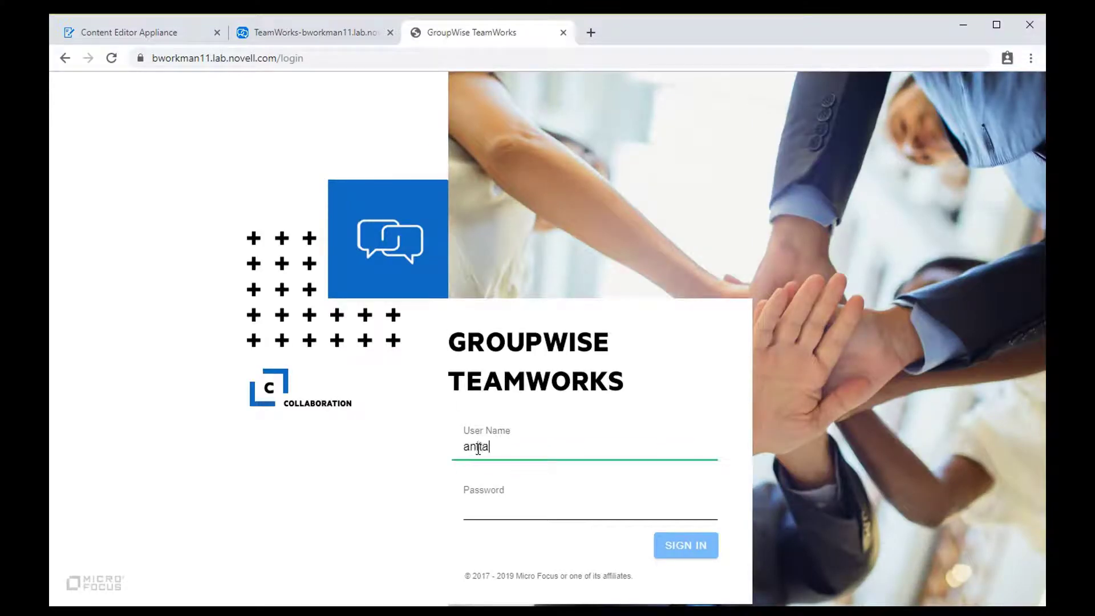
key(Tab)
text(novell)
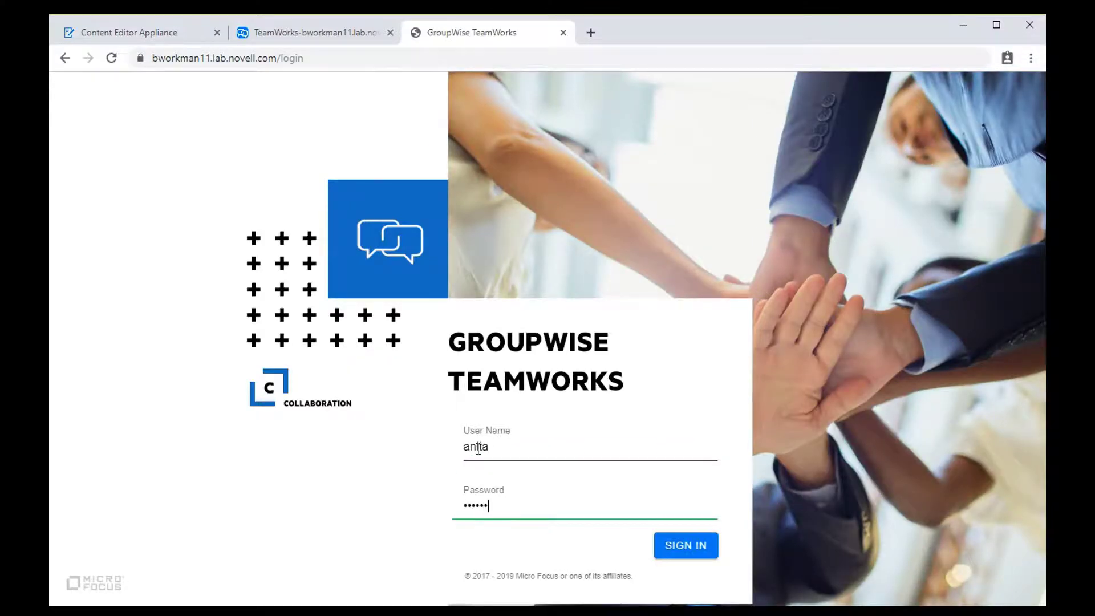
key(Return)
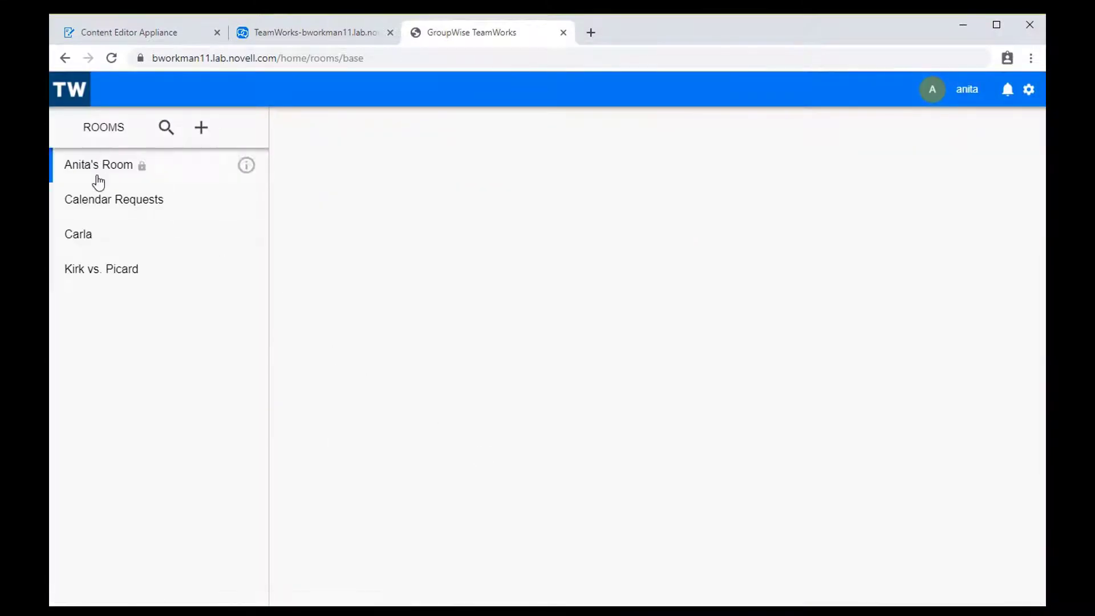
Post a 'tste' topic in Calendar Requests and show the room's files.
click(95, 202)
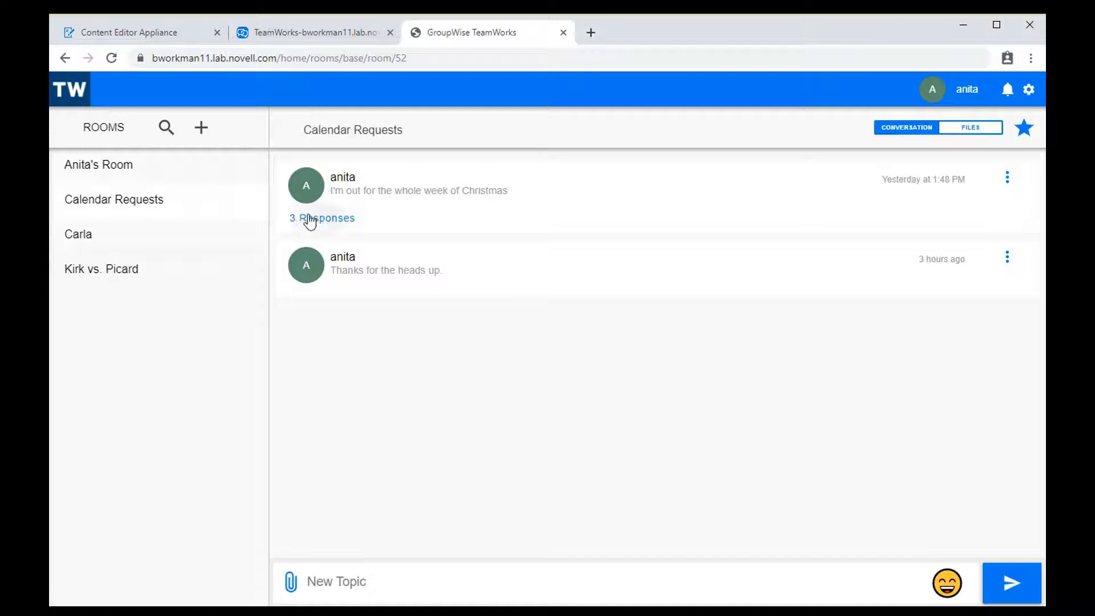
click(307, 218)
click(377, 582)
text(tste)
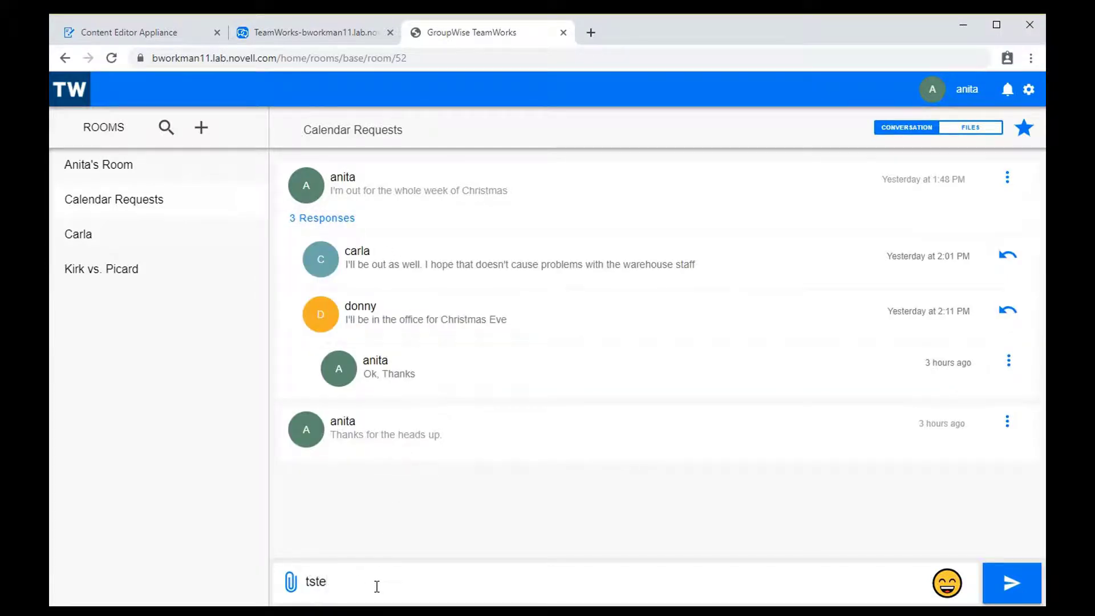
key(Return)
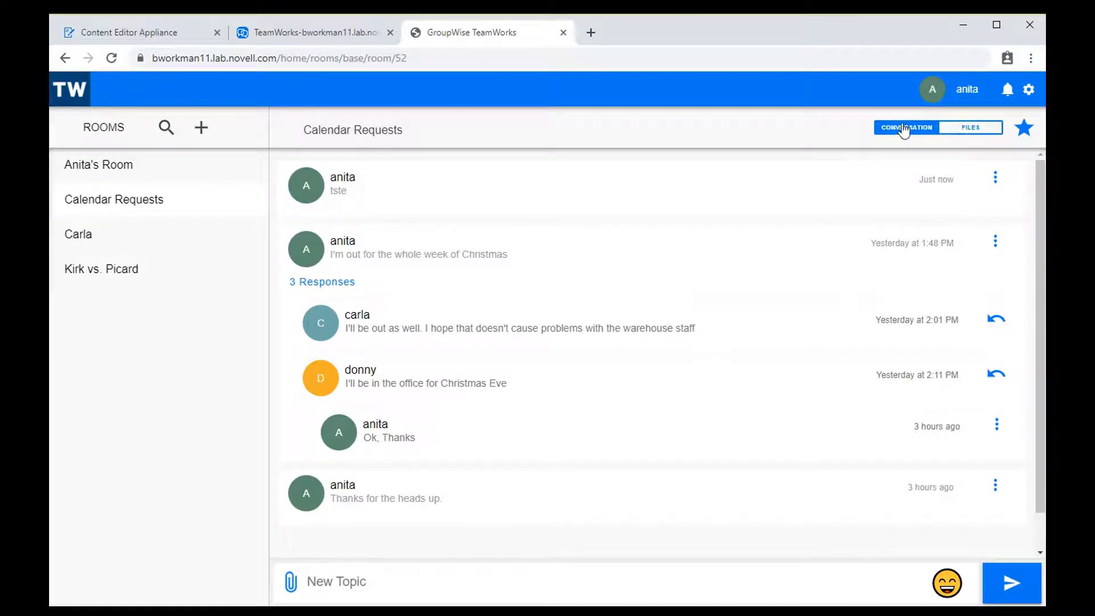
click(967, 133)
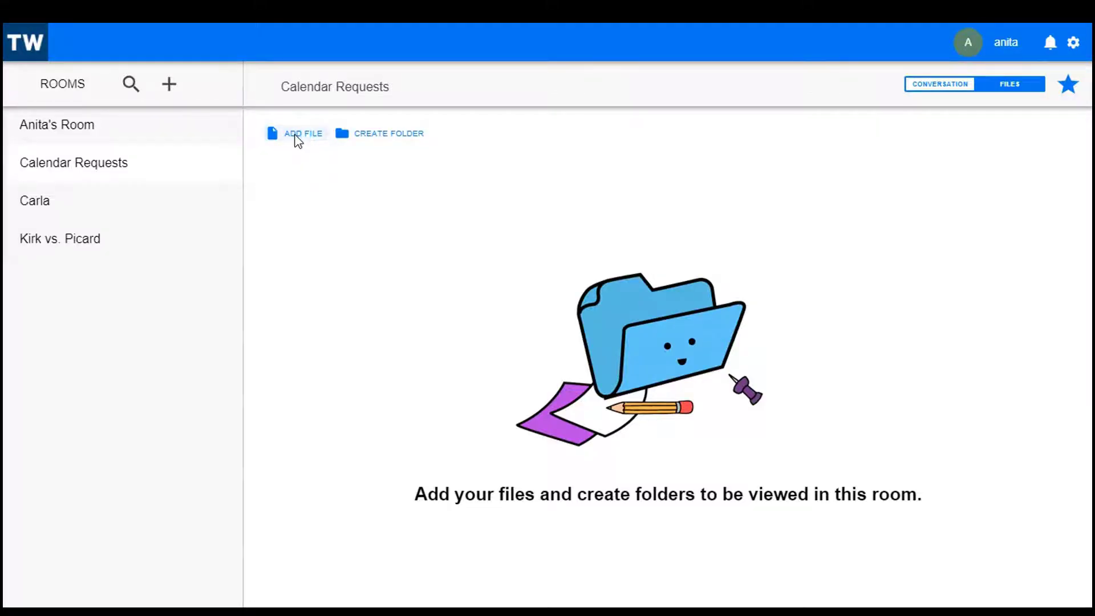
click(297, 136)
key(Escape)
click(374, 137)
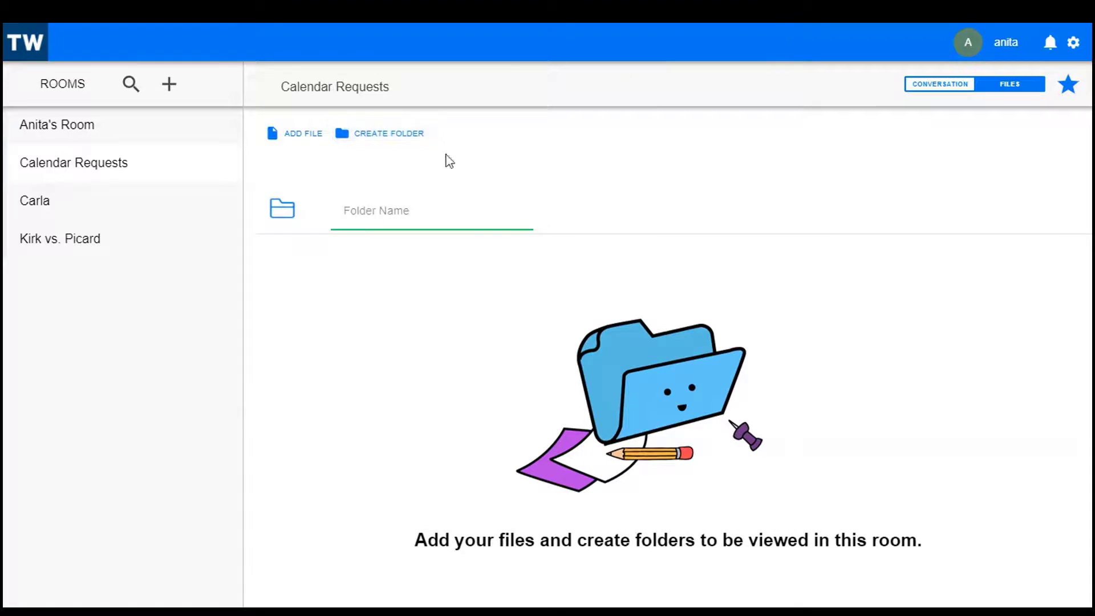
click(440, 294)
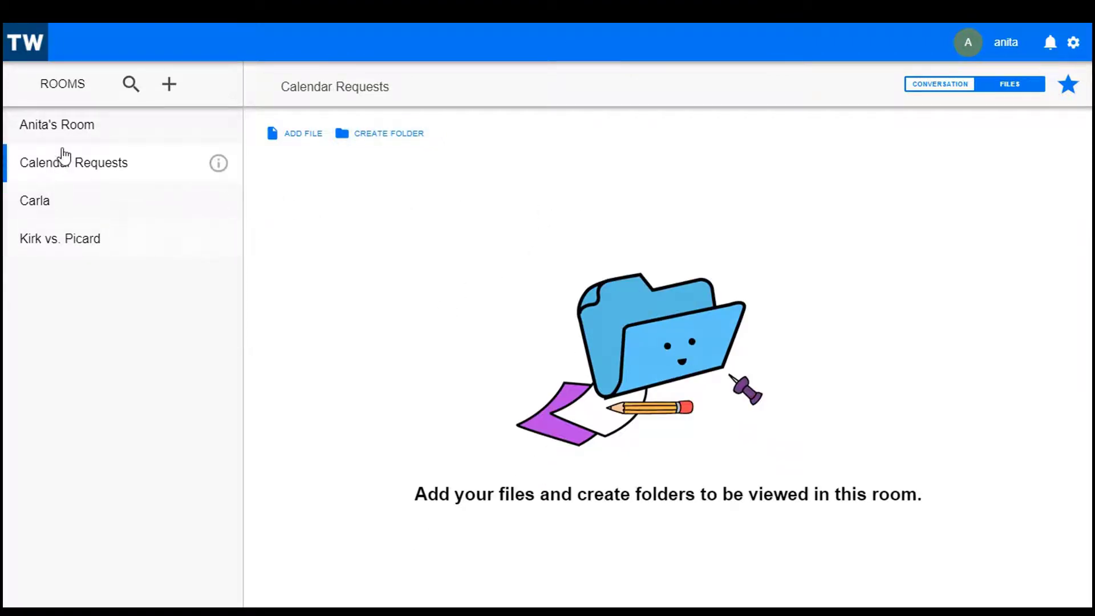
click(42, 123)
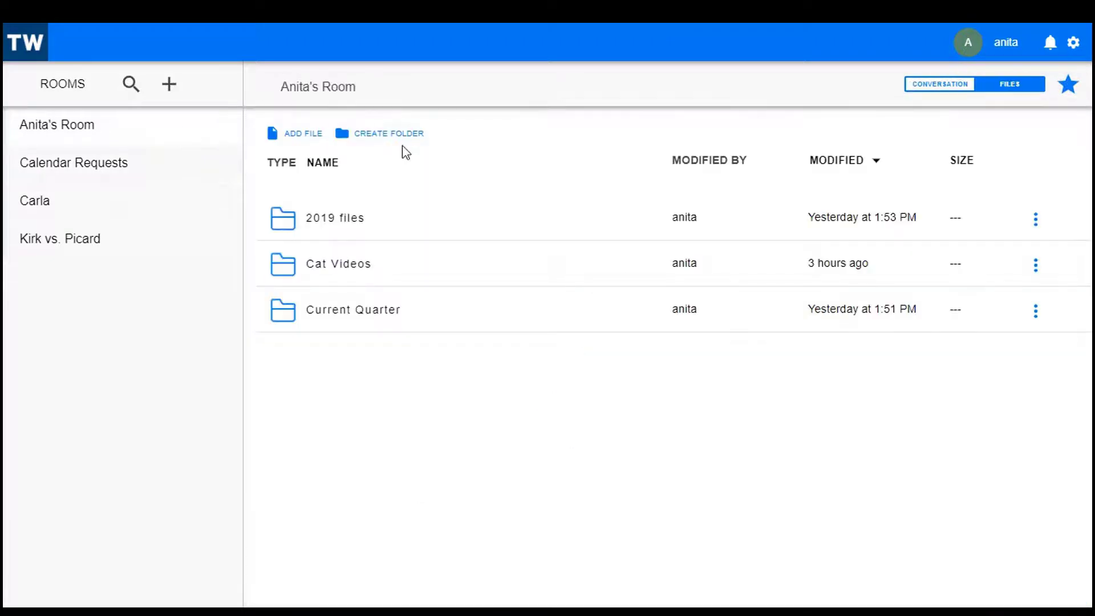
click(318, 222)
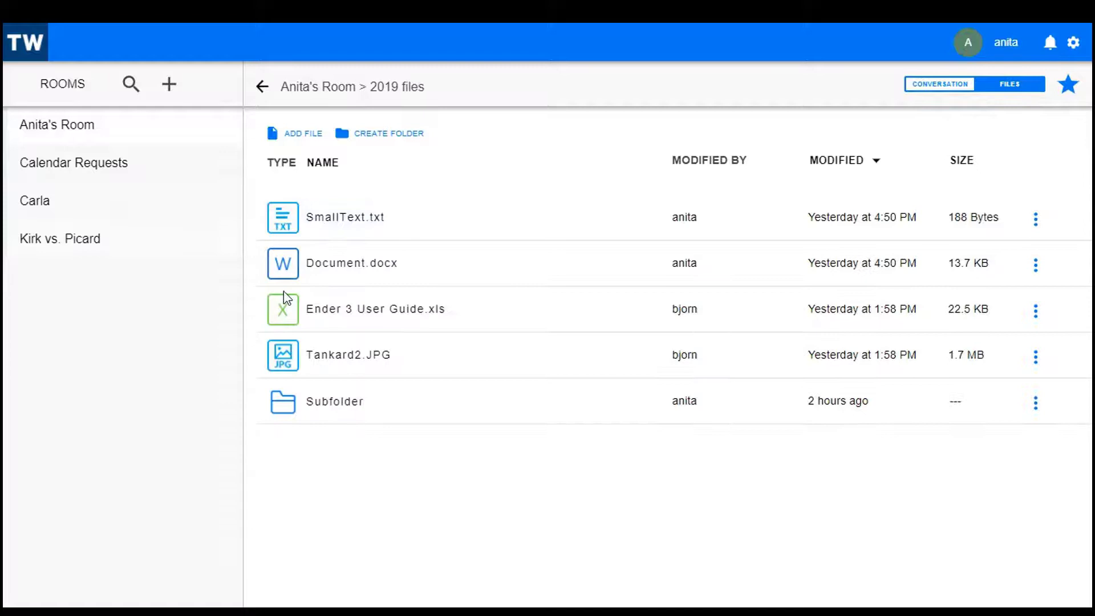
mouse_move(86, 168)
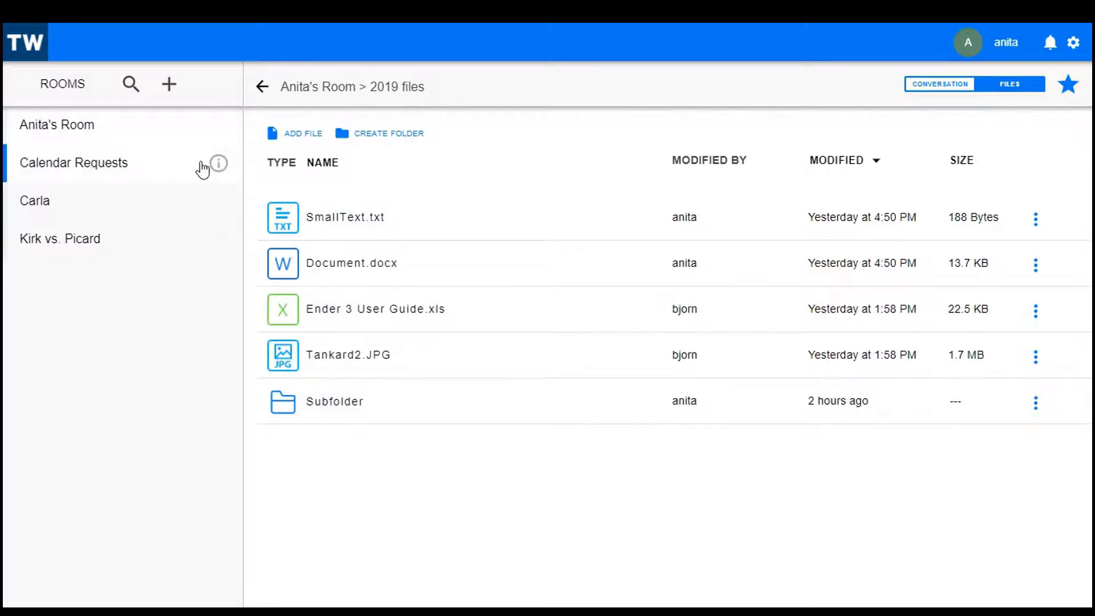
click(219, 164)
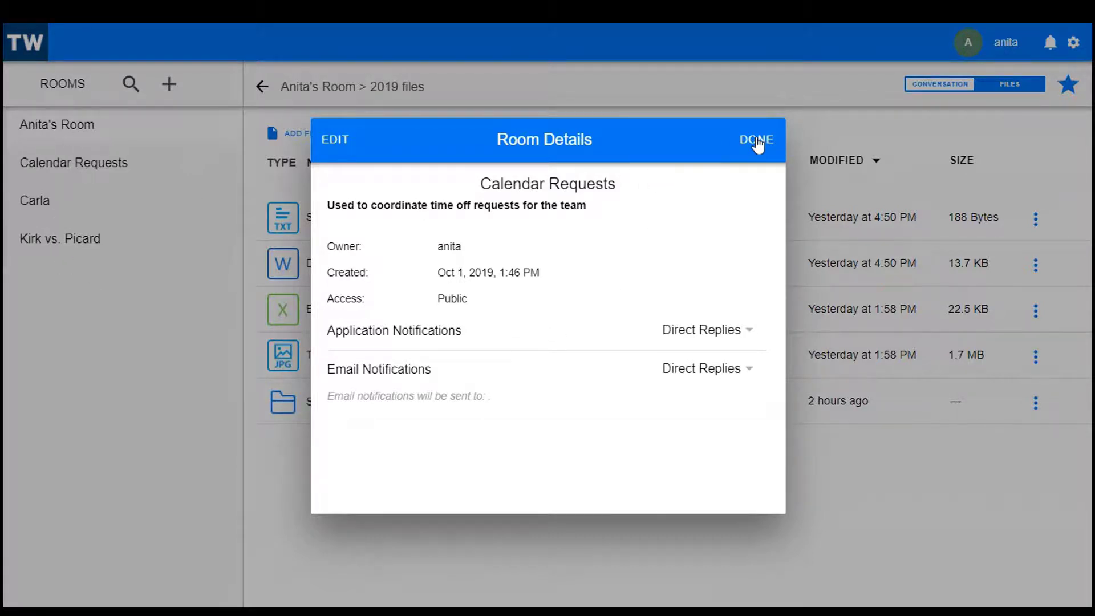
click(757, 142)
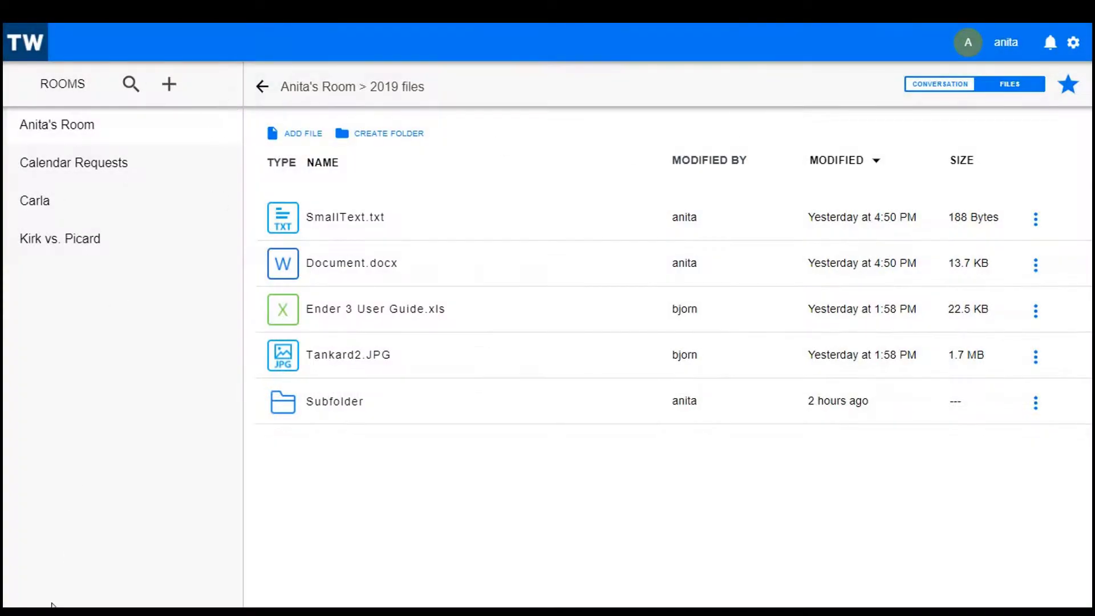
click(30, 169)
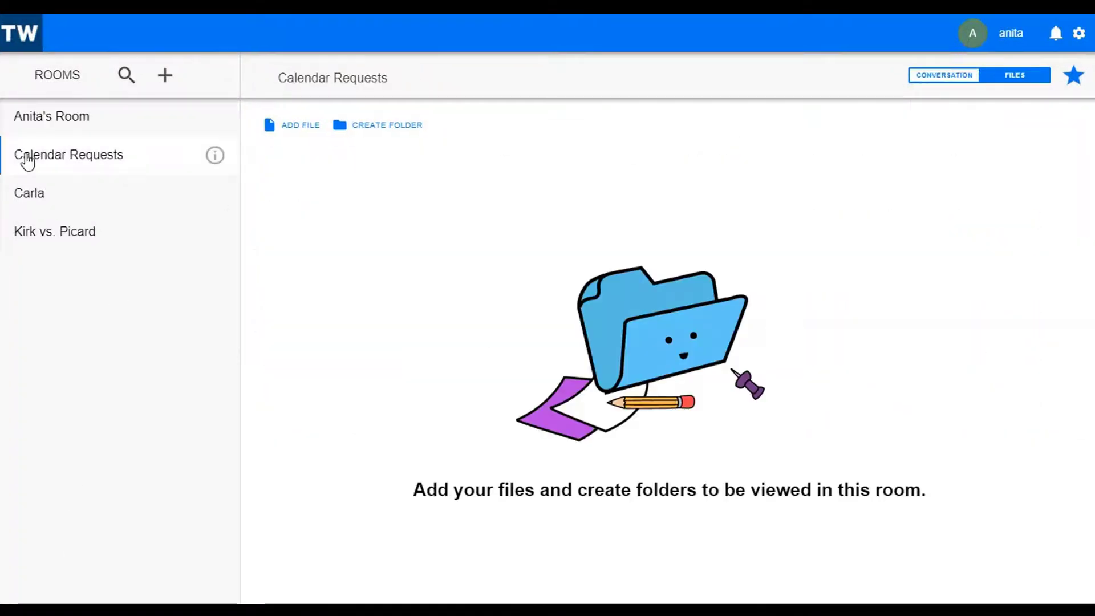
Preview the kirk.jpg attachment in Kirk vs. Picard's conversation, then show the room's files.
click(52, 250)
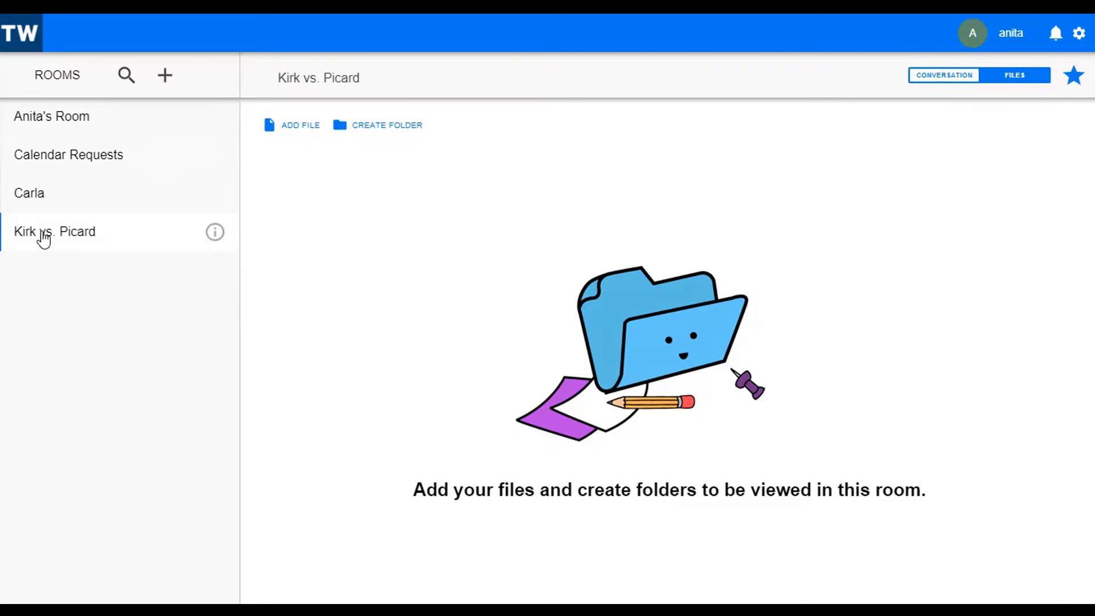
click(948, 75)
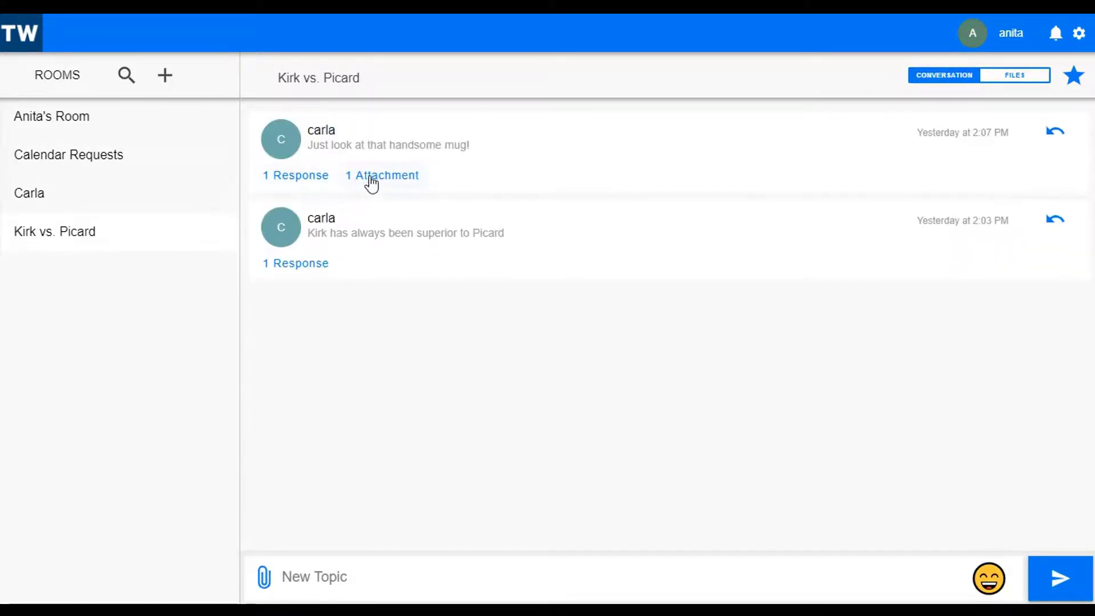
click(371, 181)
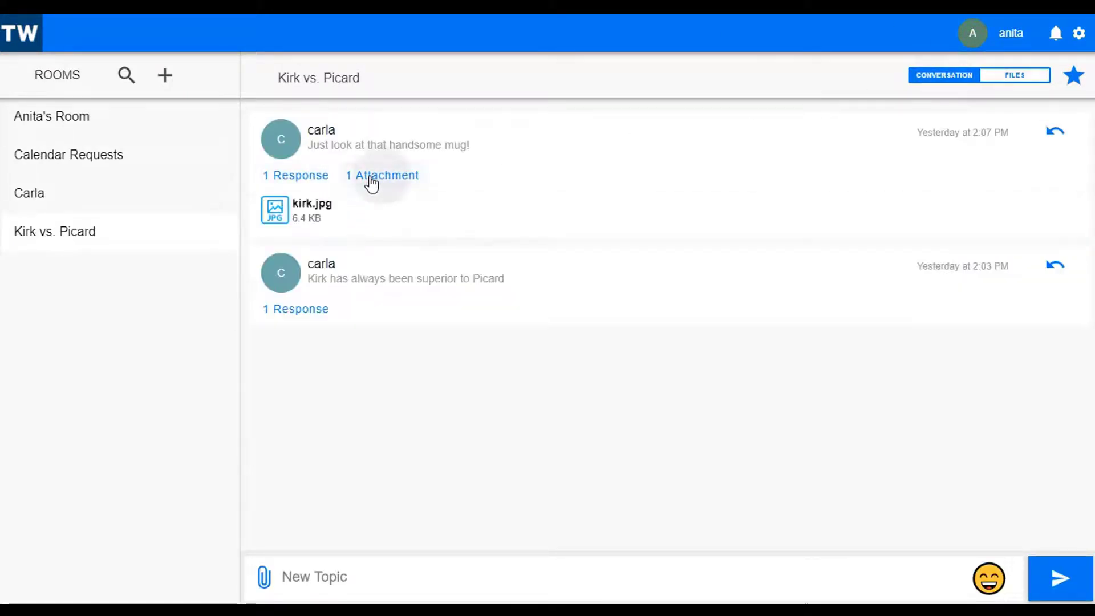
click(308, 205)
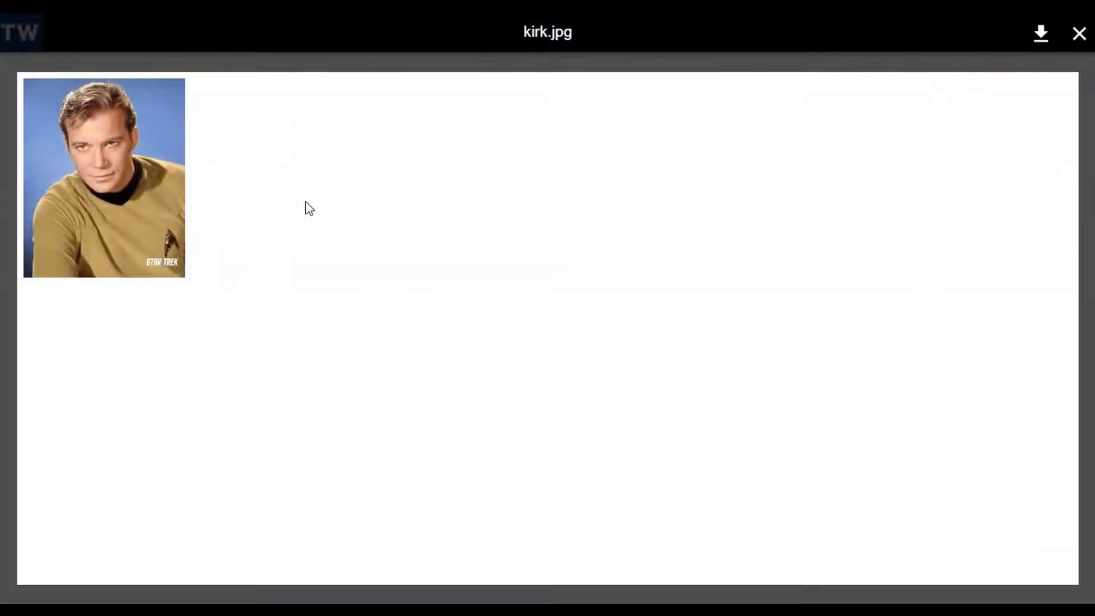
click(1079, 34)
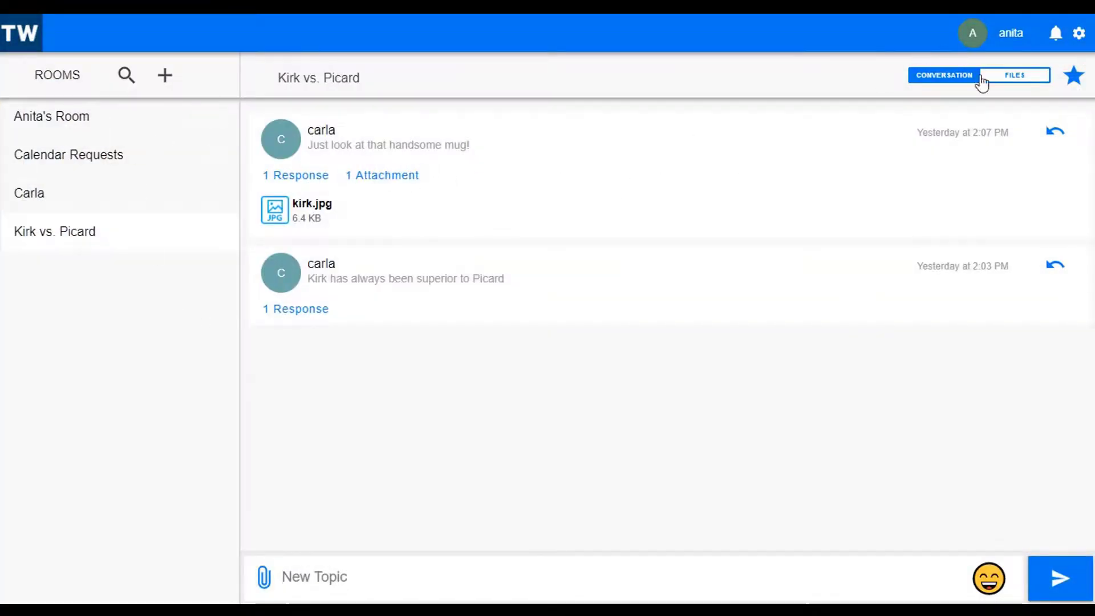
click(1024, 77)
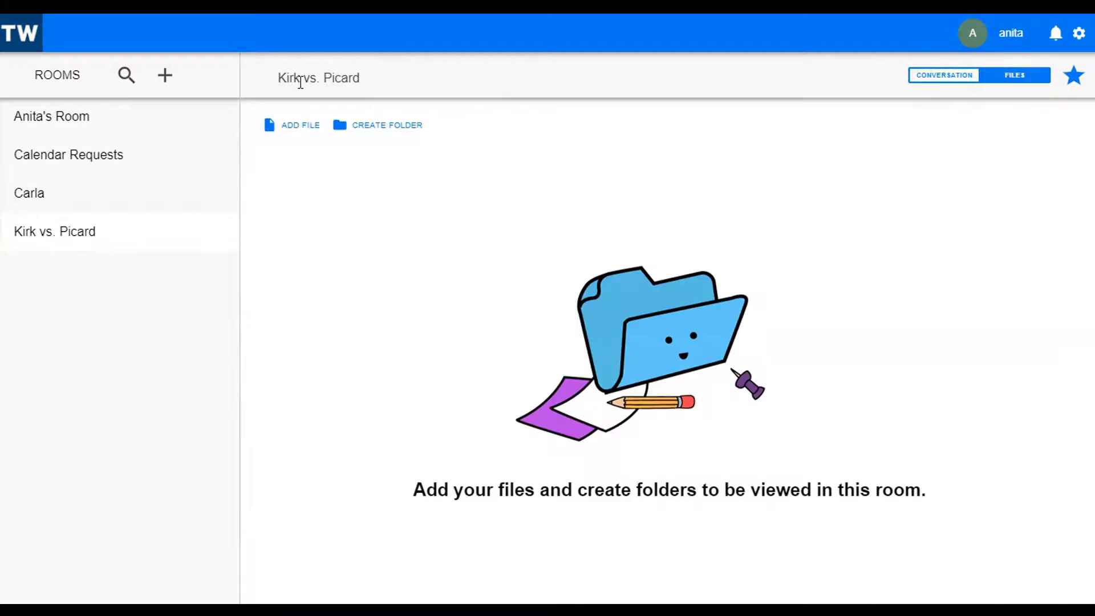
Upload spok.jpg from the Desktop, preview it, then move to the user's own room.
click(288, 126)
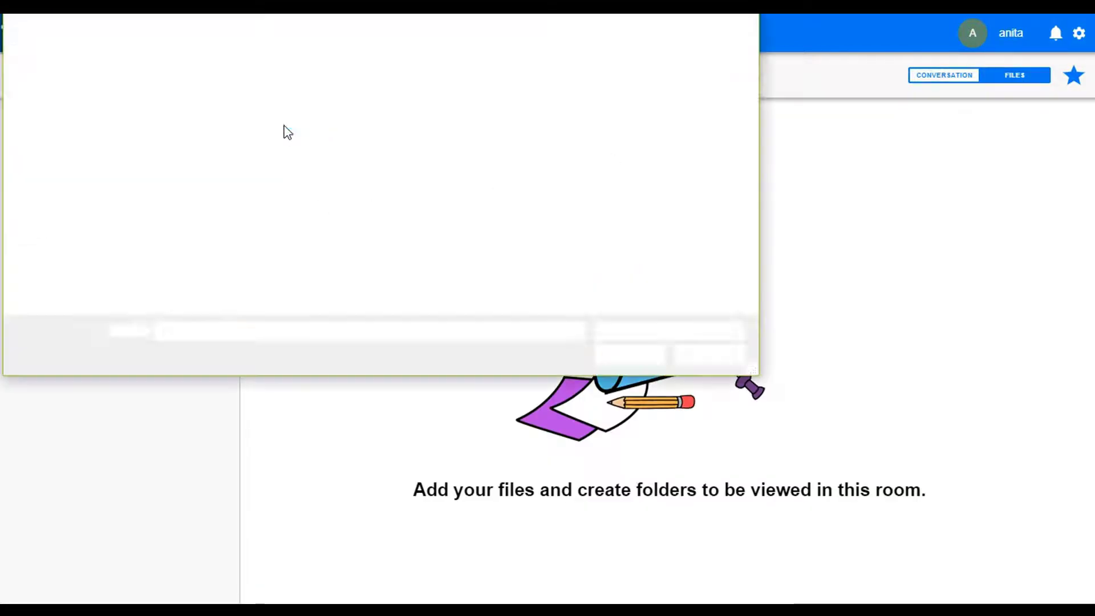
click(64, 69)
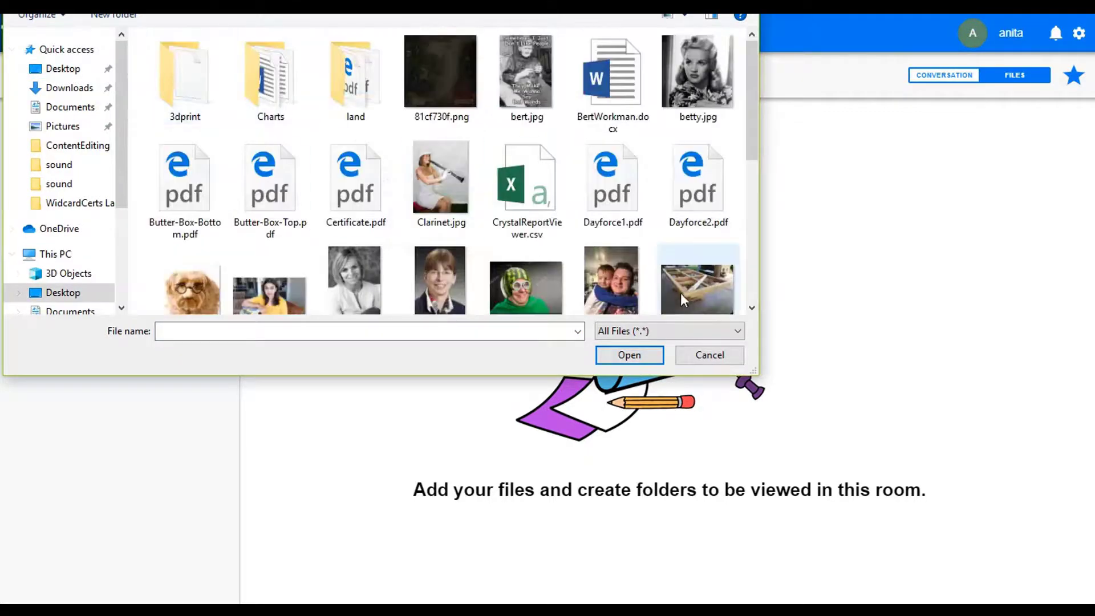
scroll(621, 272, down, 10)
click(704, 171)
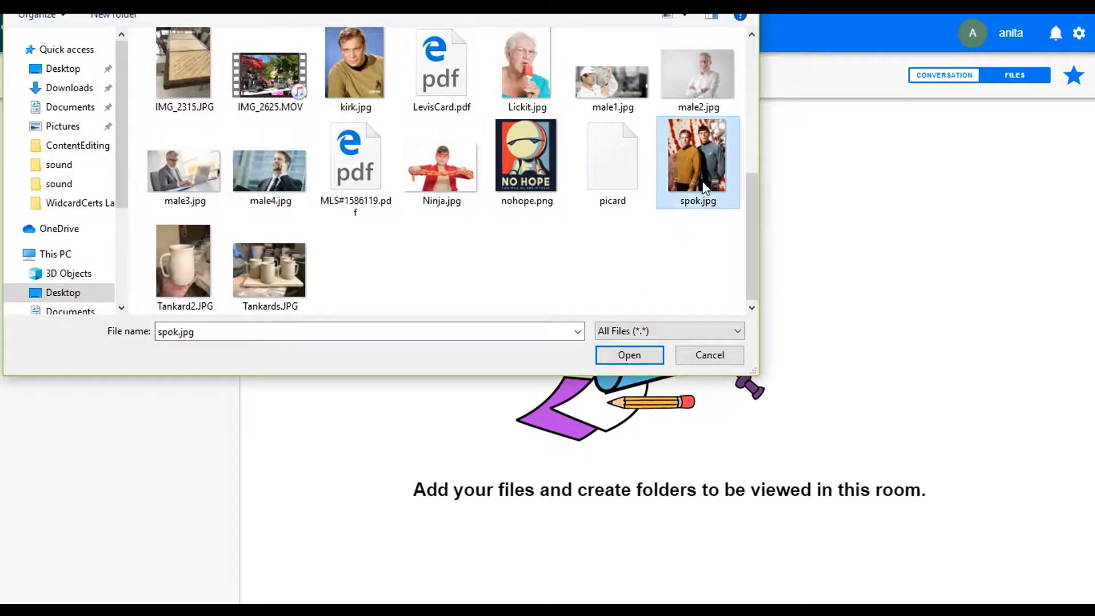
click(637, 360)
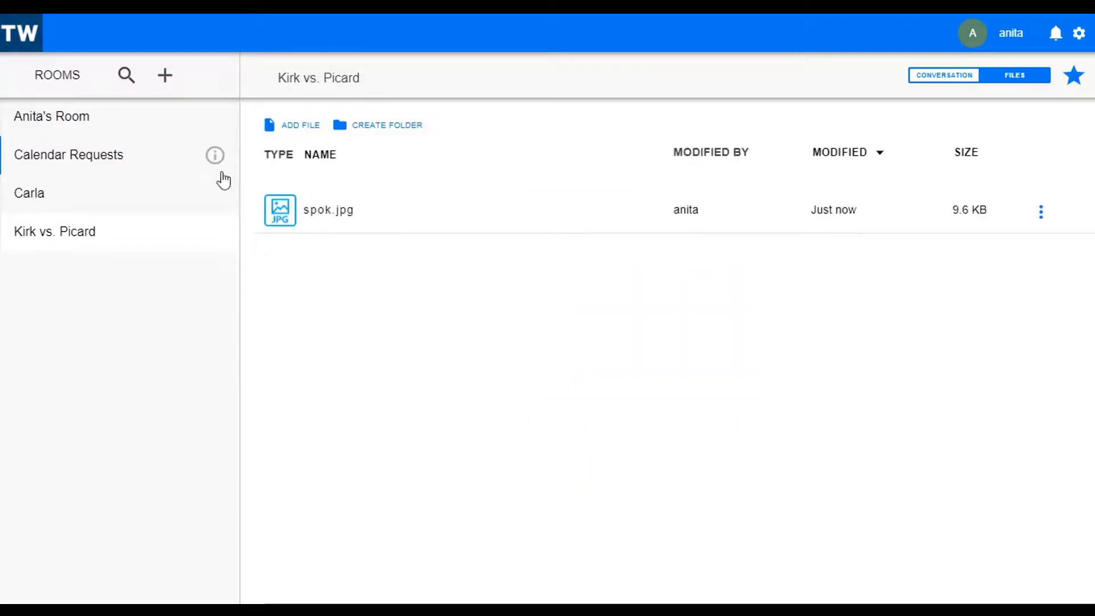
click(279, 209)
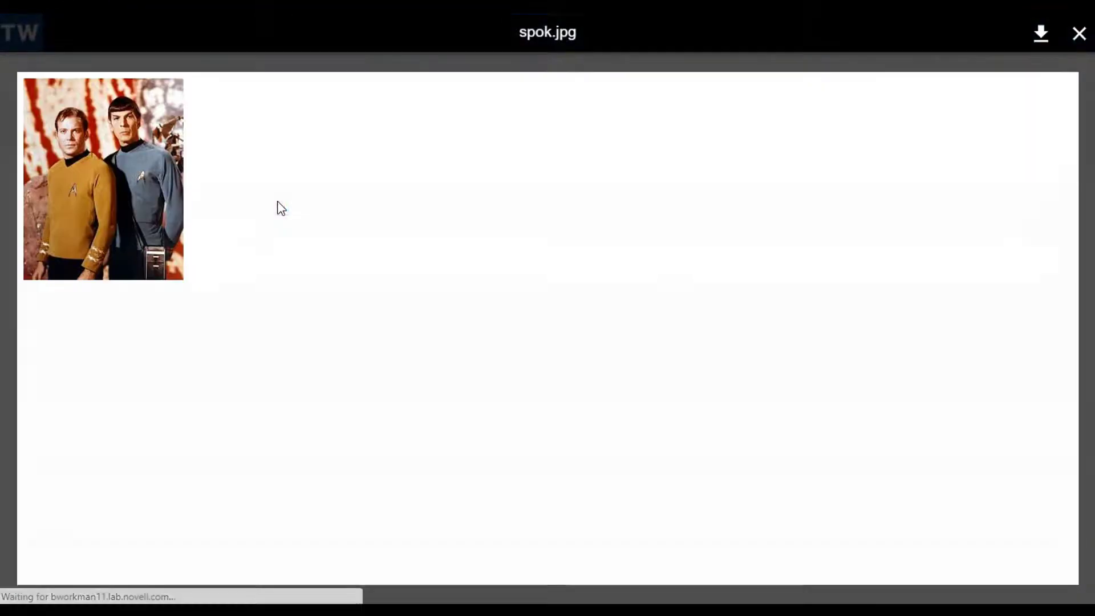
click(1079, 33)
click(38, 133)
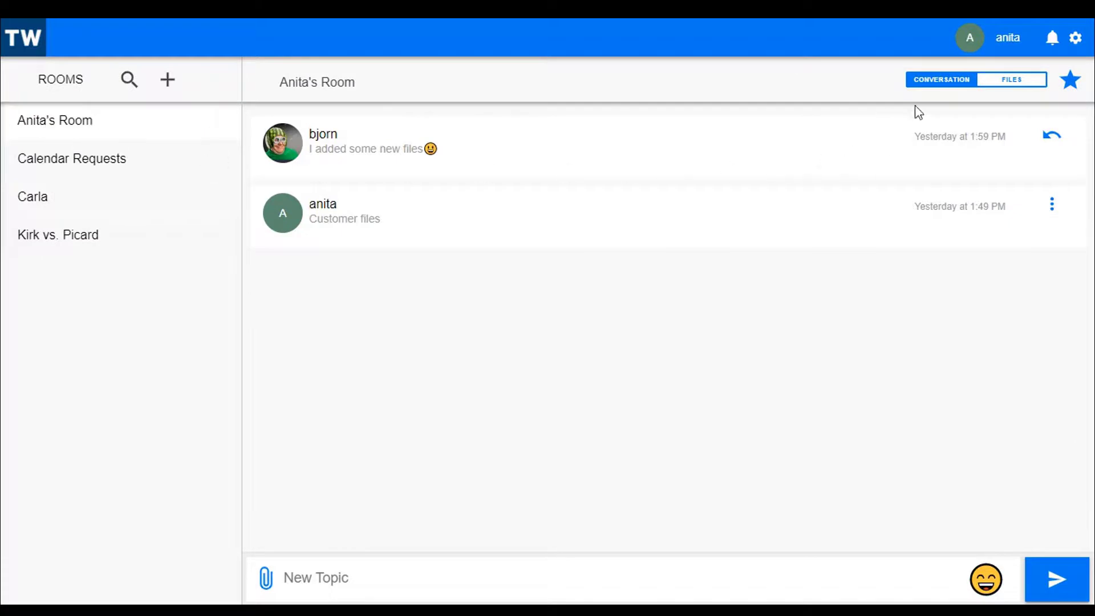
Open the 2019 files folder and choose Edit File on Document.docx.
click(1021, 83)
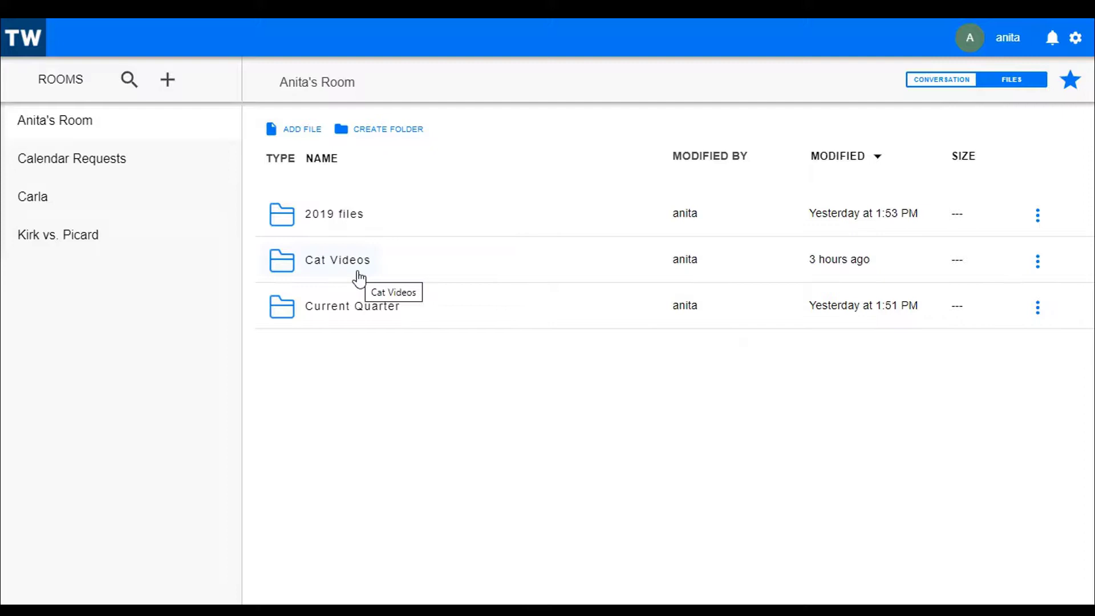
click(313, 214)
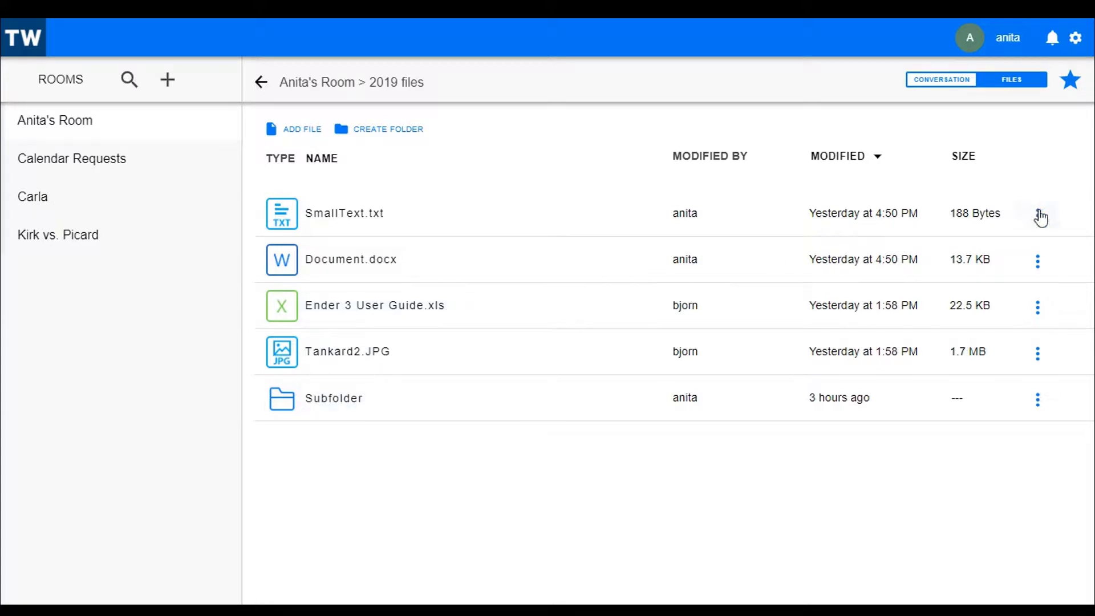
click(1038, 216)
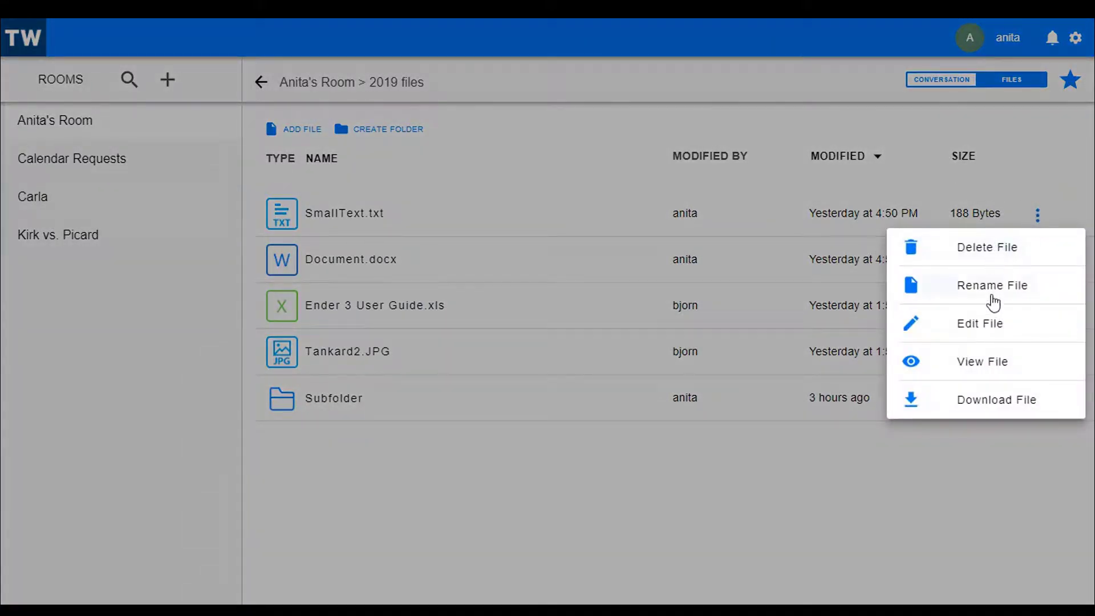
click(862, 513)
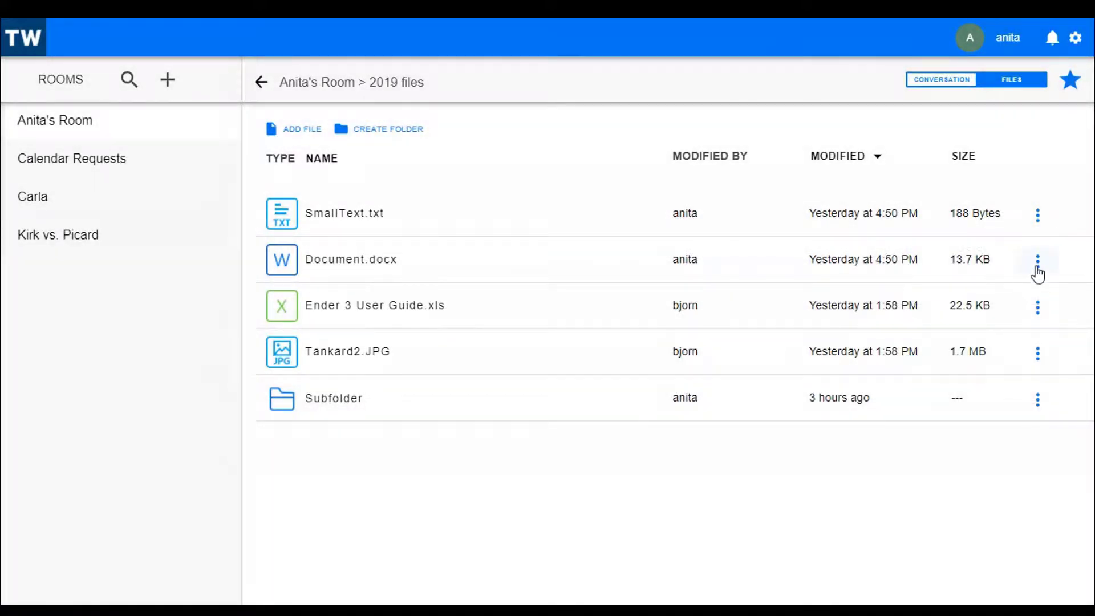
click(1037, 261)
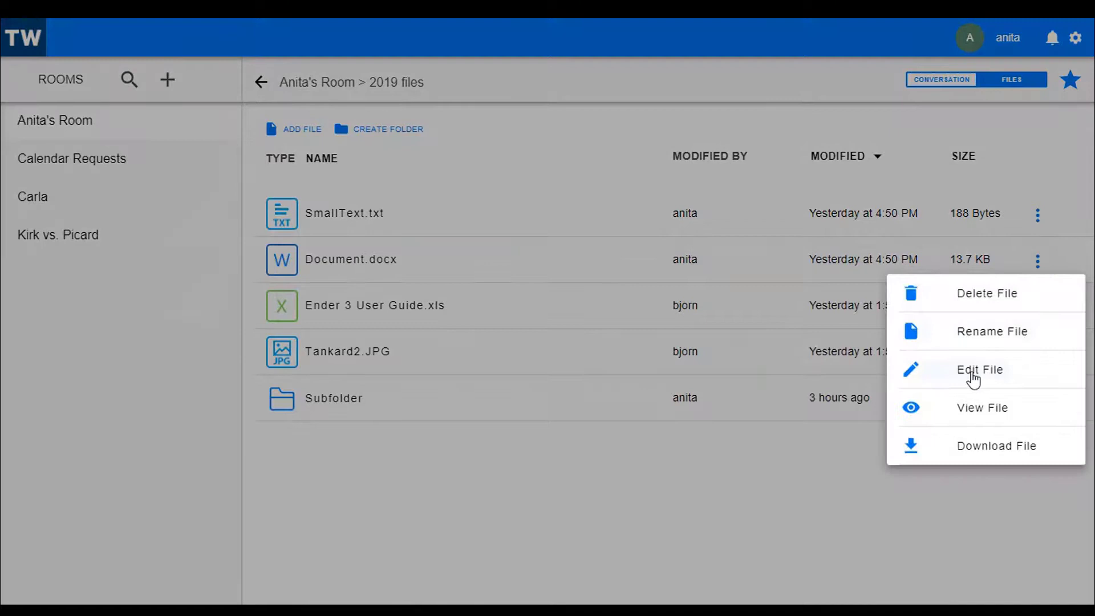
click(689, 557)
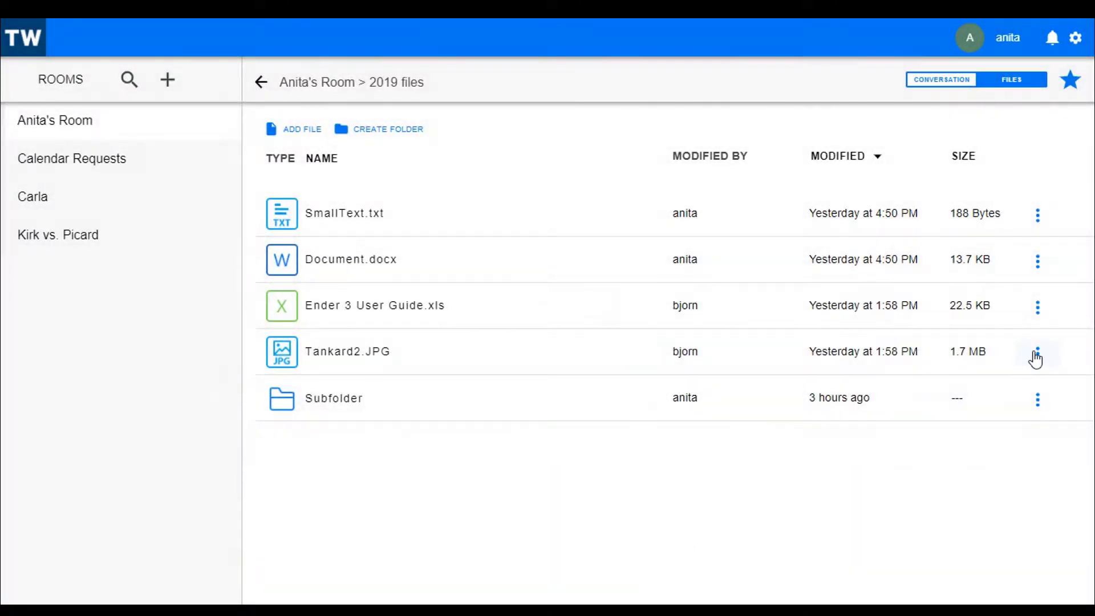
click(1037, 354)
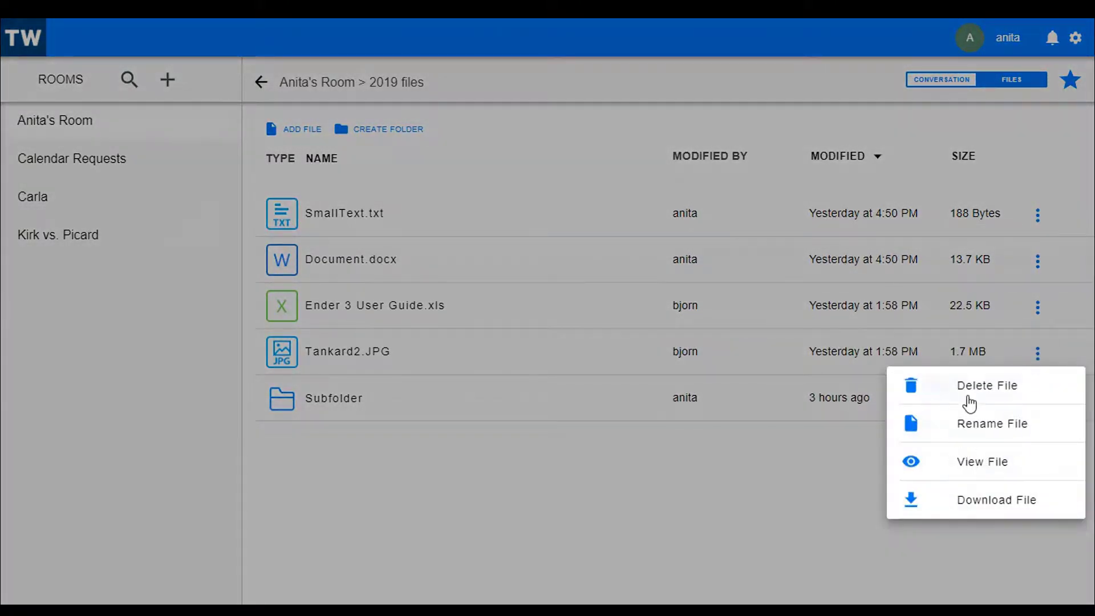
click(783, 537)
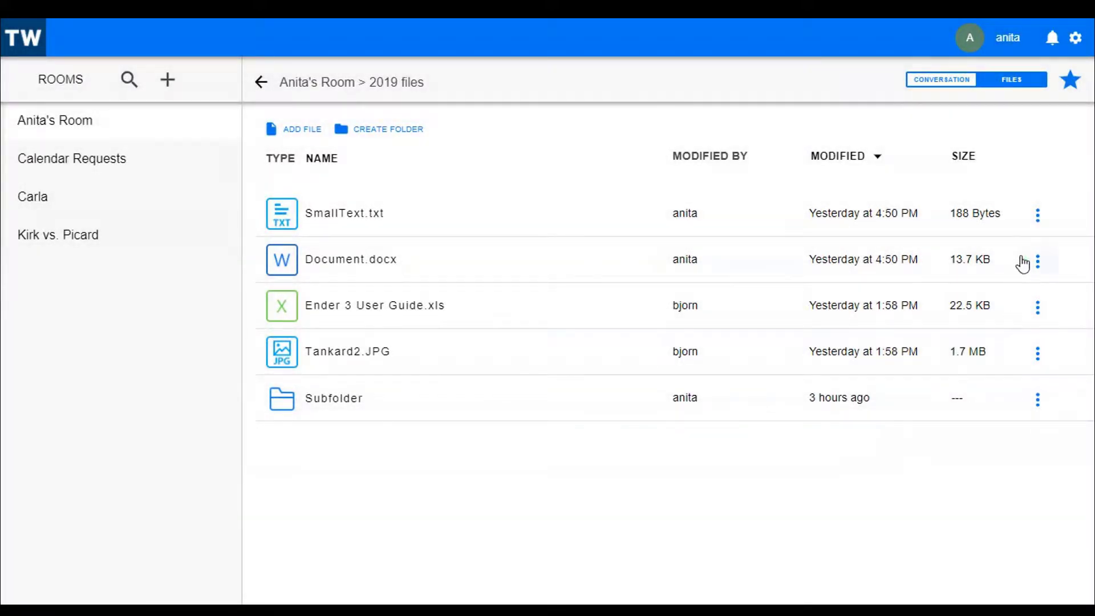
click(1039, 262)
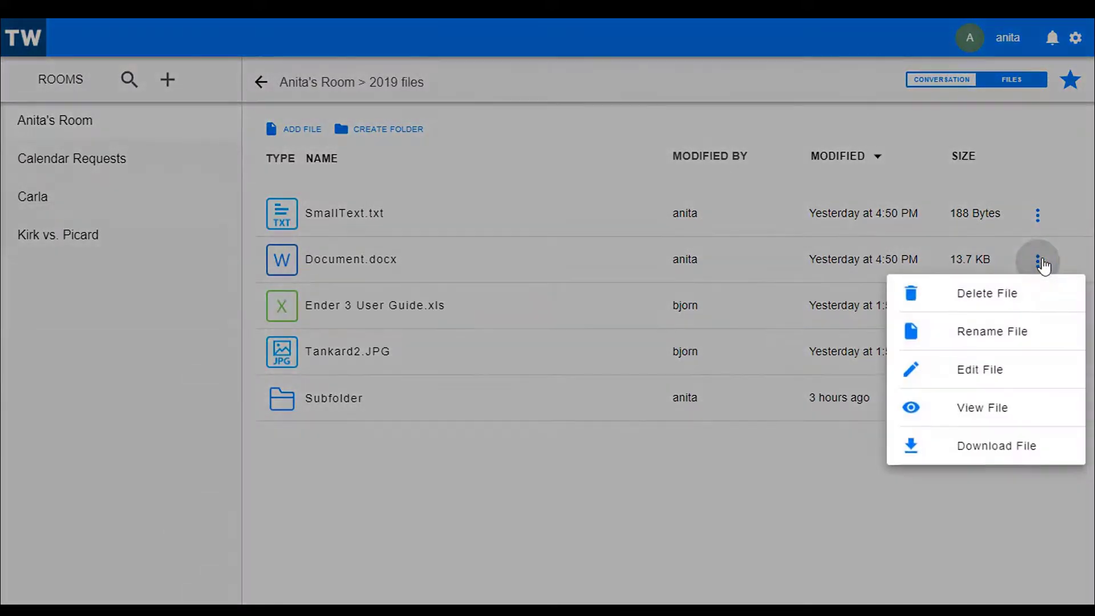
click(970, 372)
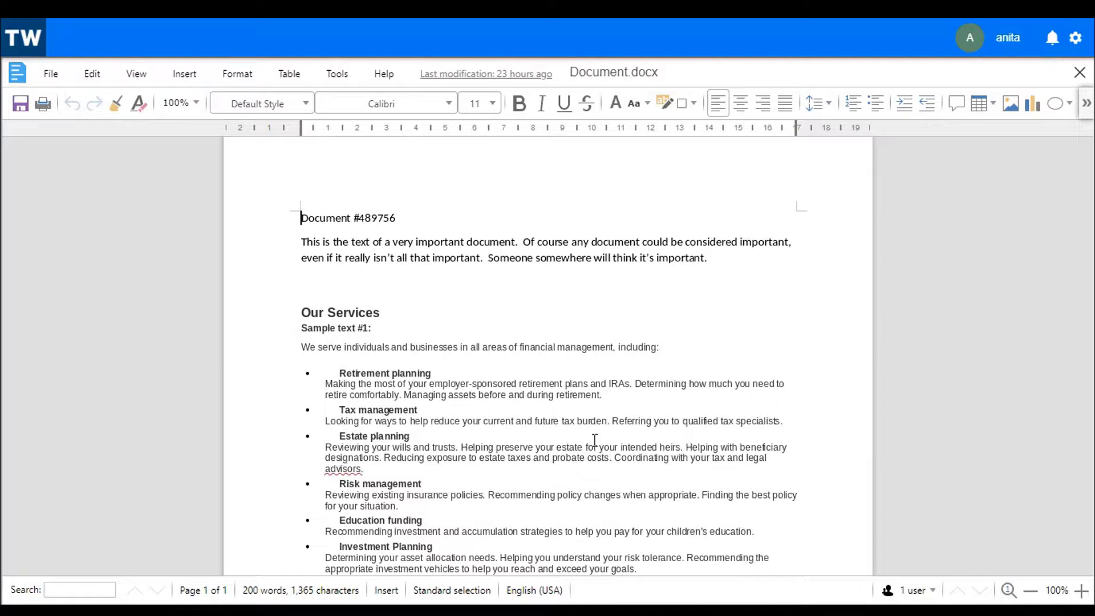
Check the two users currently editing, then save the edited Document.docx.
click(918, 589)
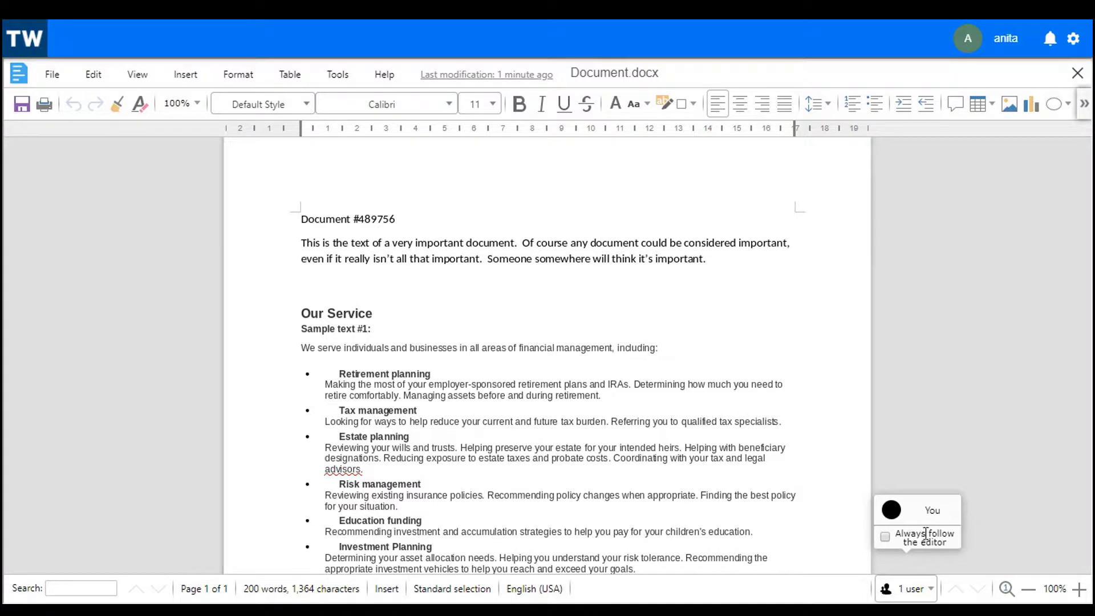
click(899, 583)
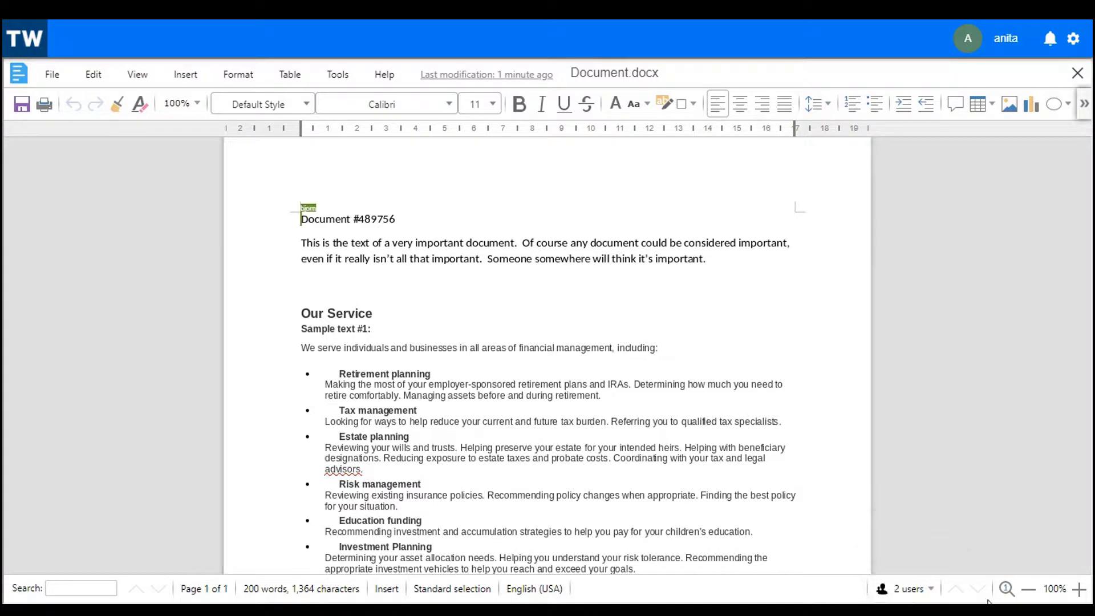
click(923, 593)
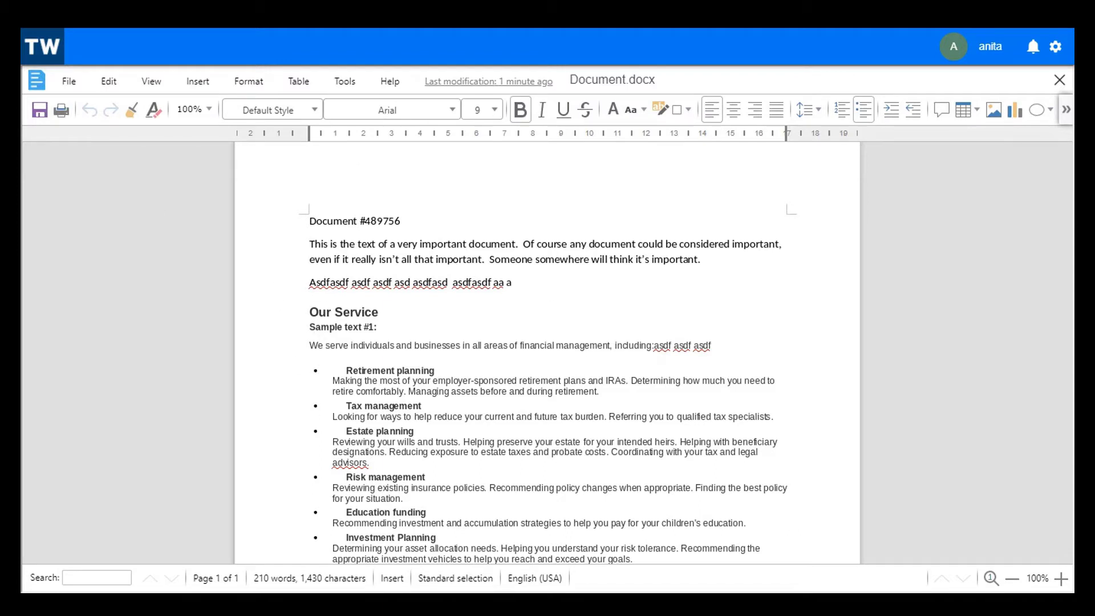
click(40, 111)
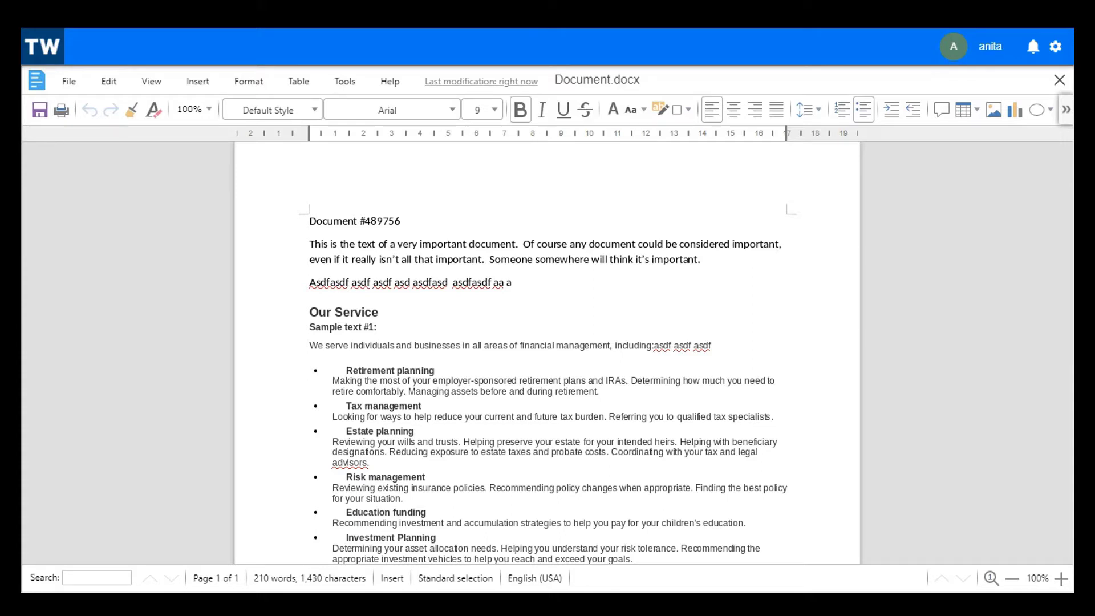
Close the Content Editor to return to the 2019 files listing.
click(1060, 81)
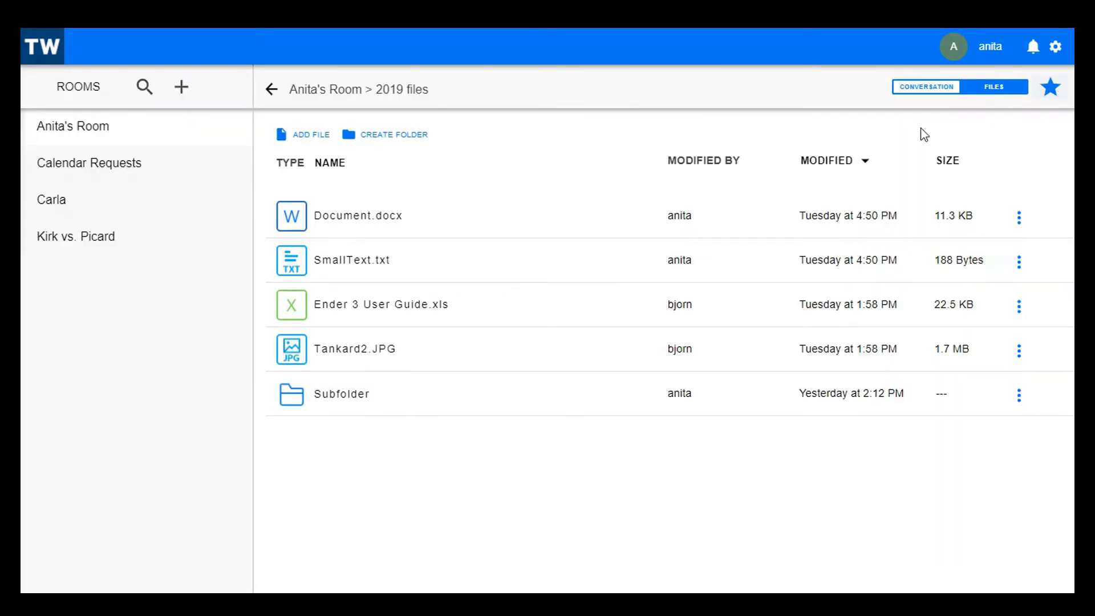